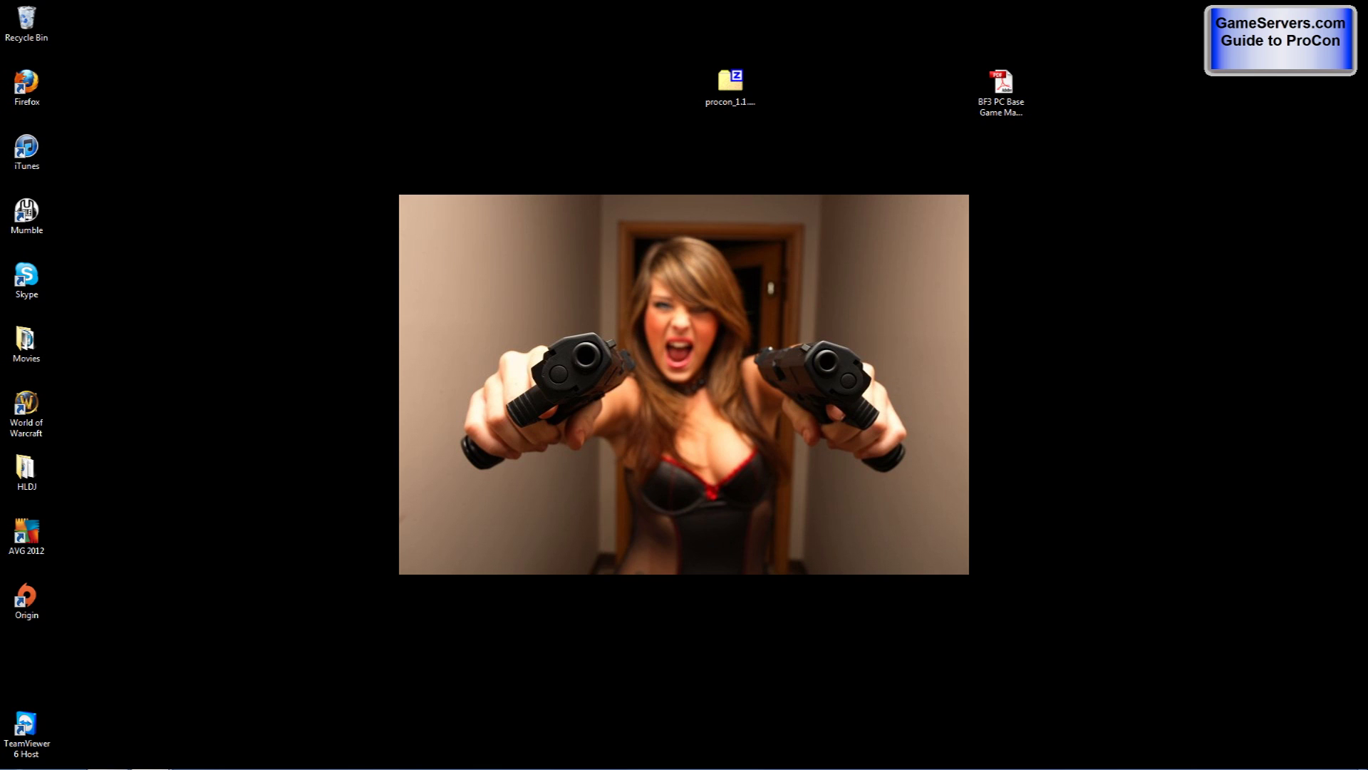
Step: Create a new folder named ProCon on the desktop
left_click(730, 85)
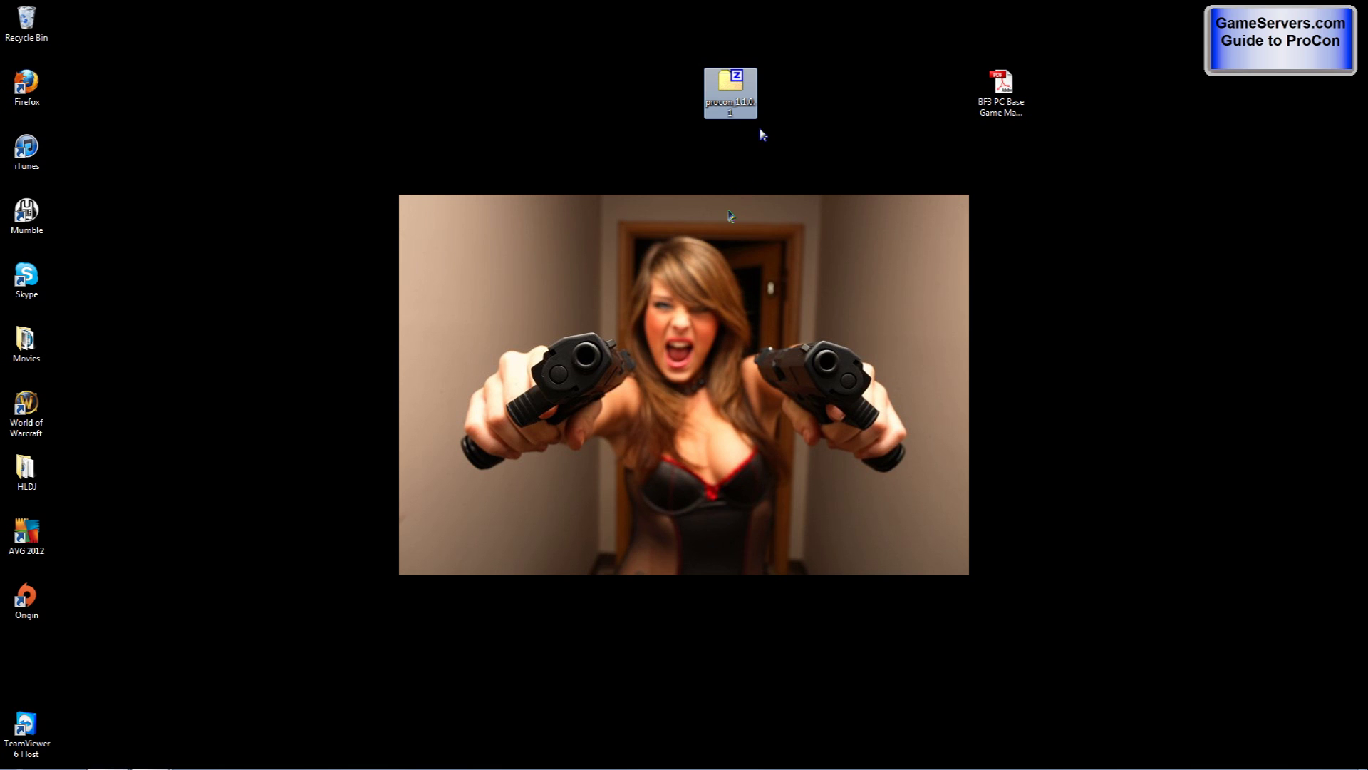
right_click(344, 84)
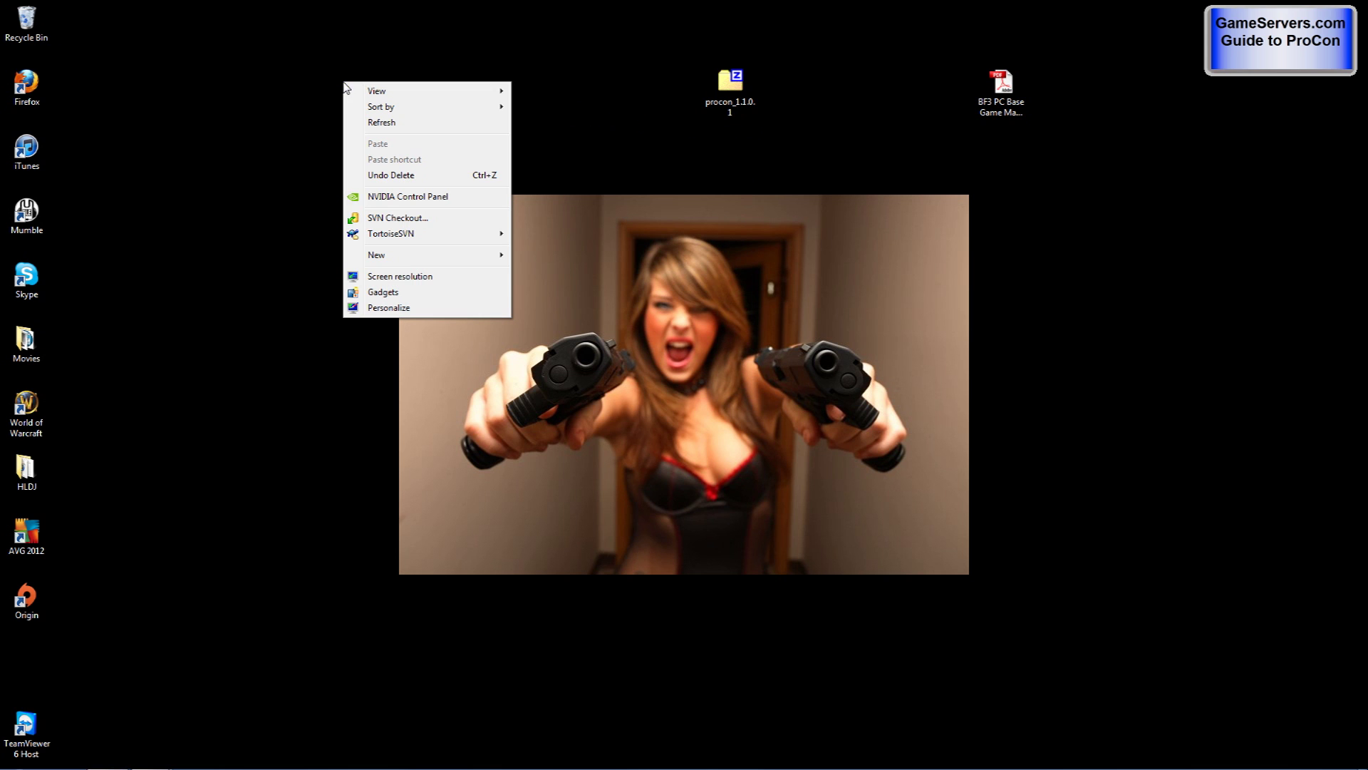
mouse_move(423, 264)
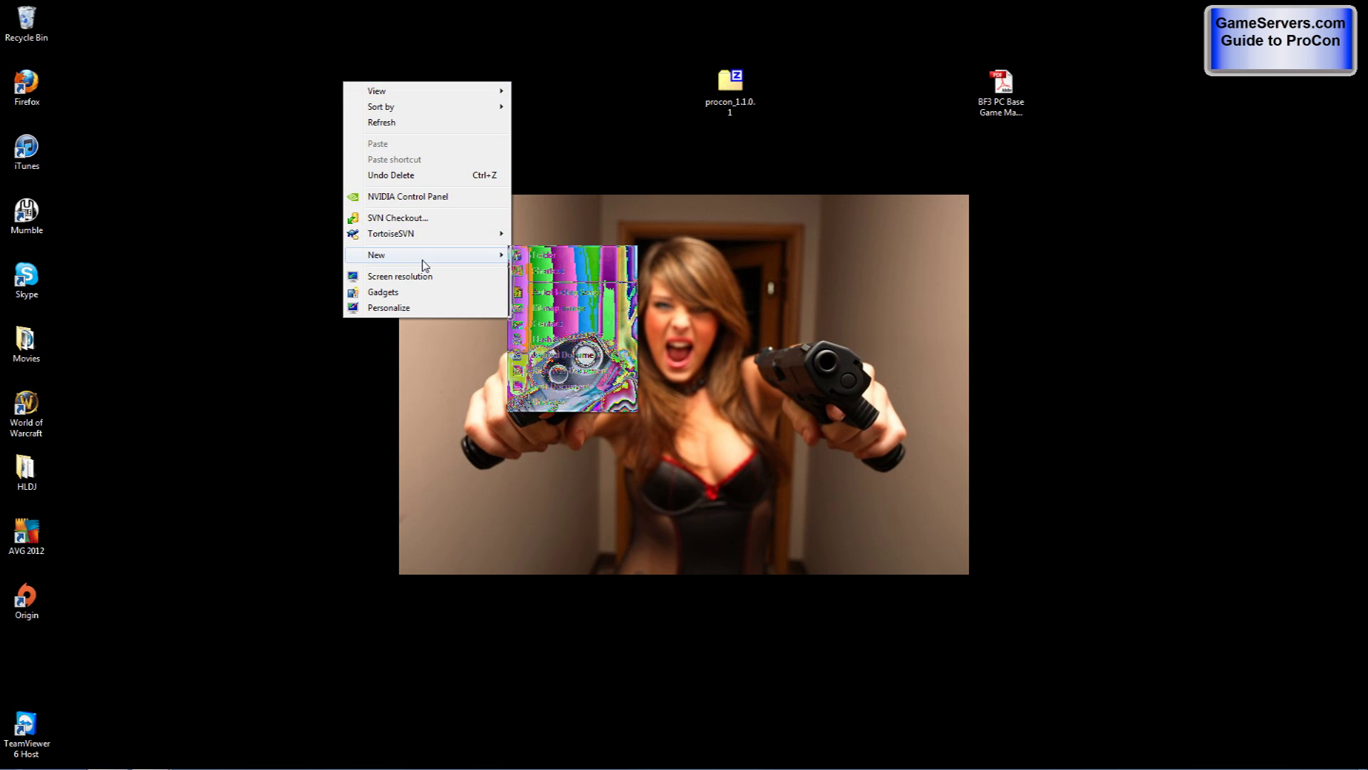
left_click(554, 258)
type("ProCon")
key("Return")
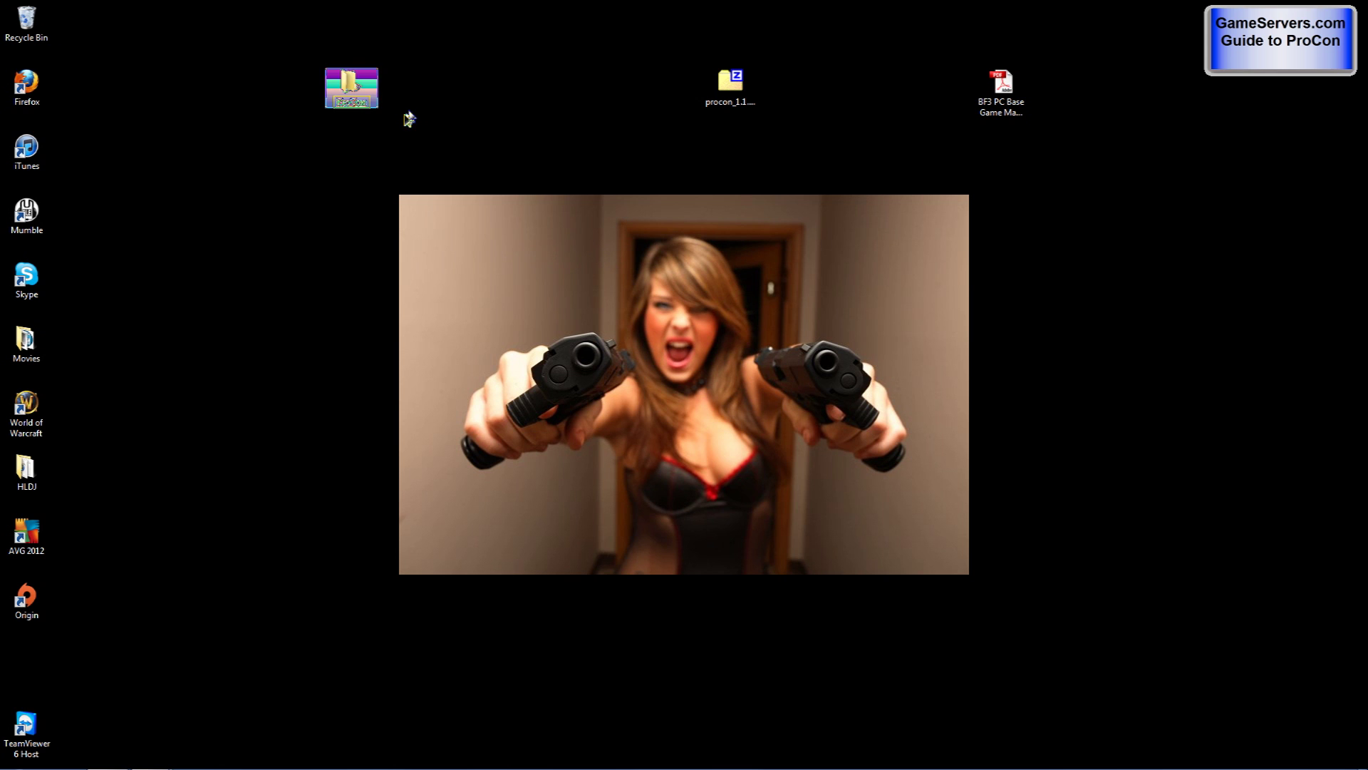
Step: Extract all files from the procon_1.1.0.1 zip archive into the ProCon folder and launch the PRoCon application from it
double_click(727, 87)
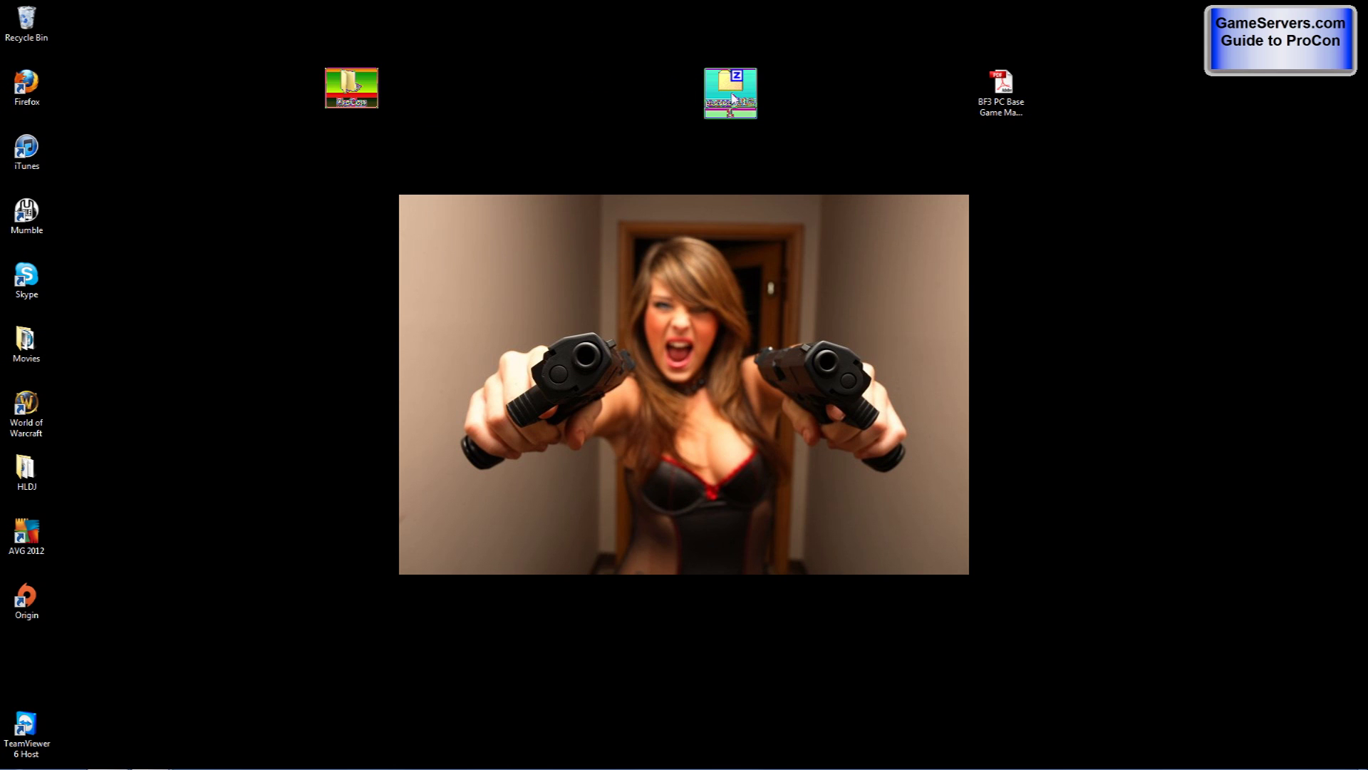
key("ctrl+a")
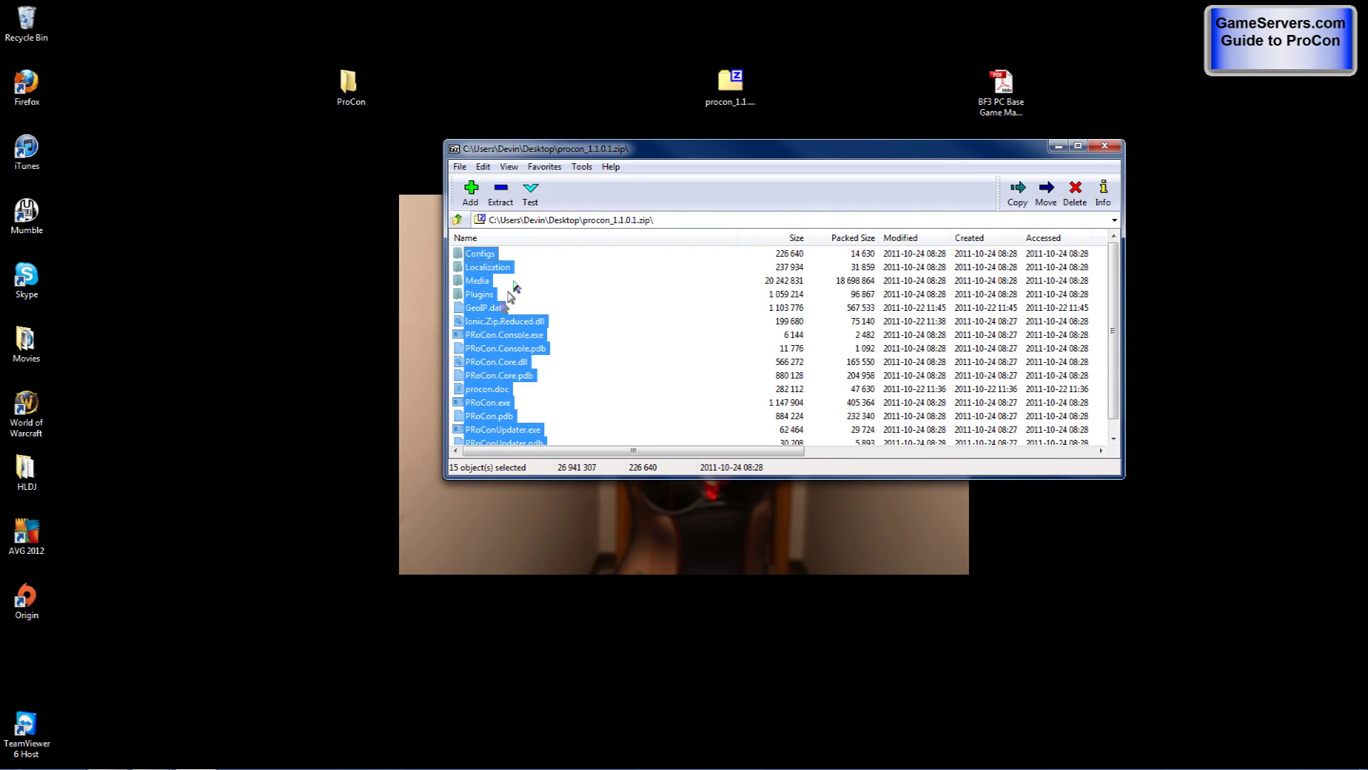
left_click_drag(511, 361, 364, 89)
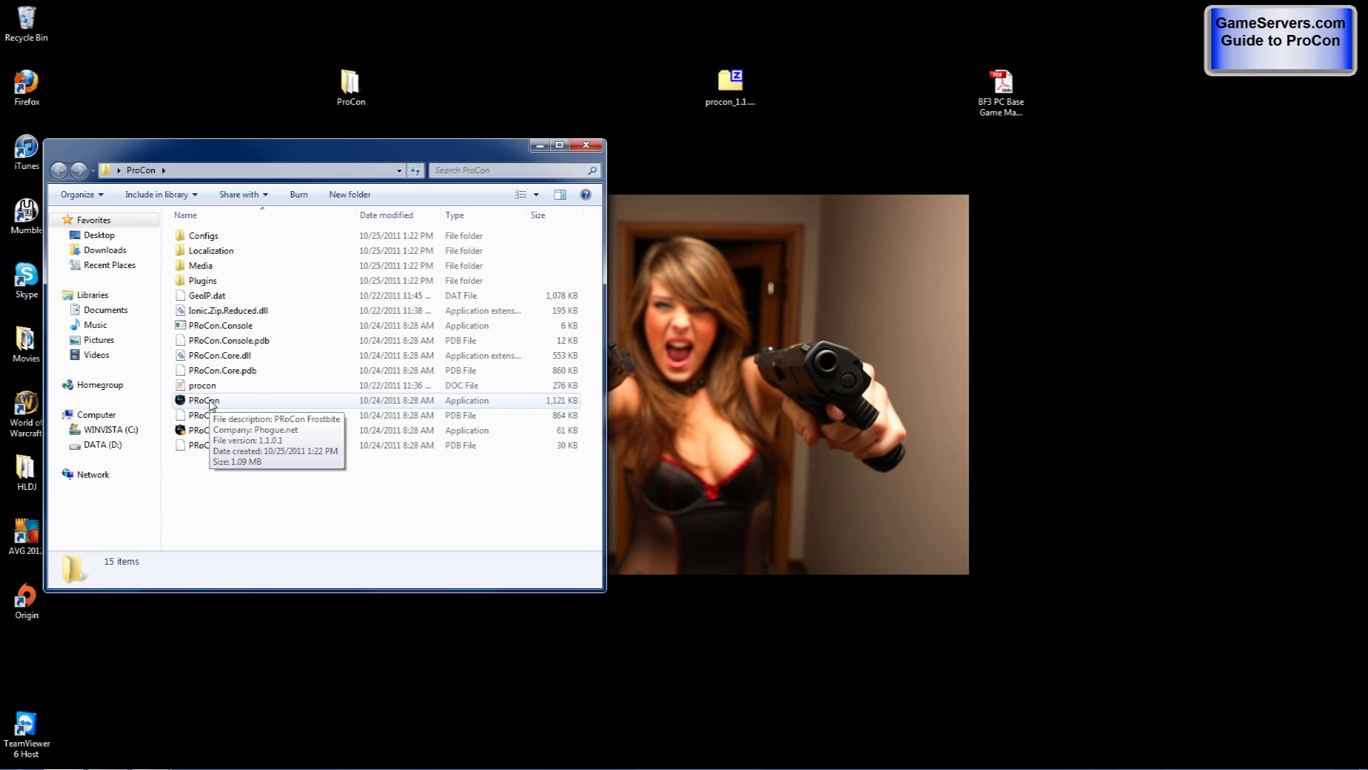
double_click(207, 401)
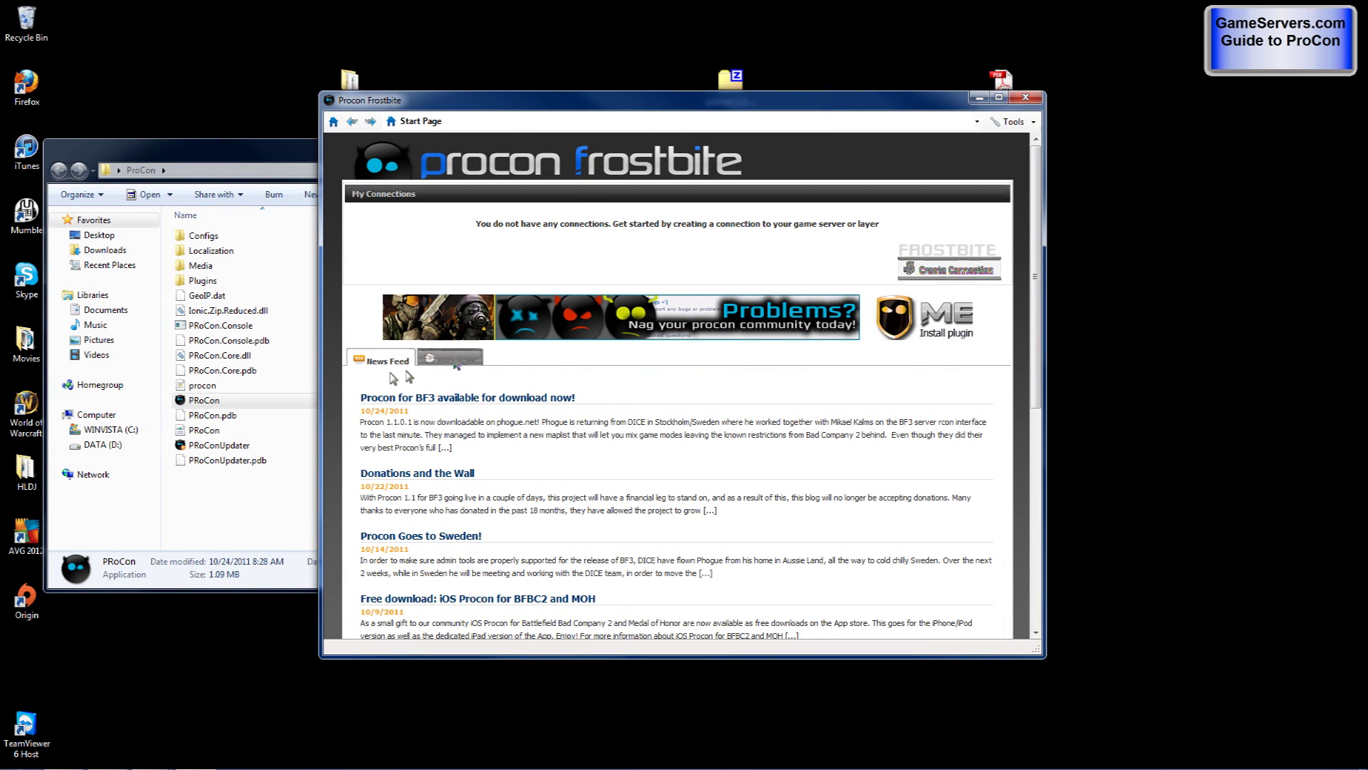
Step: Start a new connection and enter the game server's IP 173.199.95.2 from the GameServers.com server information as the hostname
left_click(946, 277)
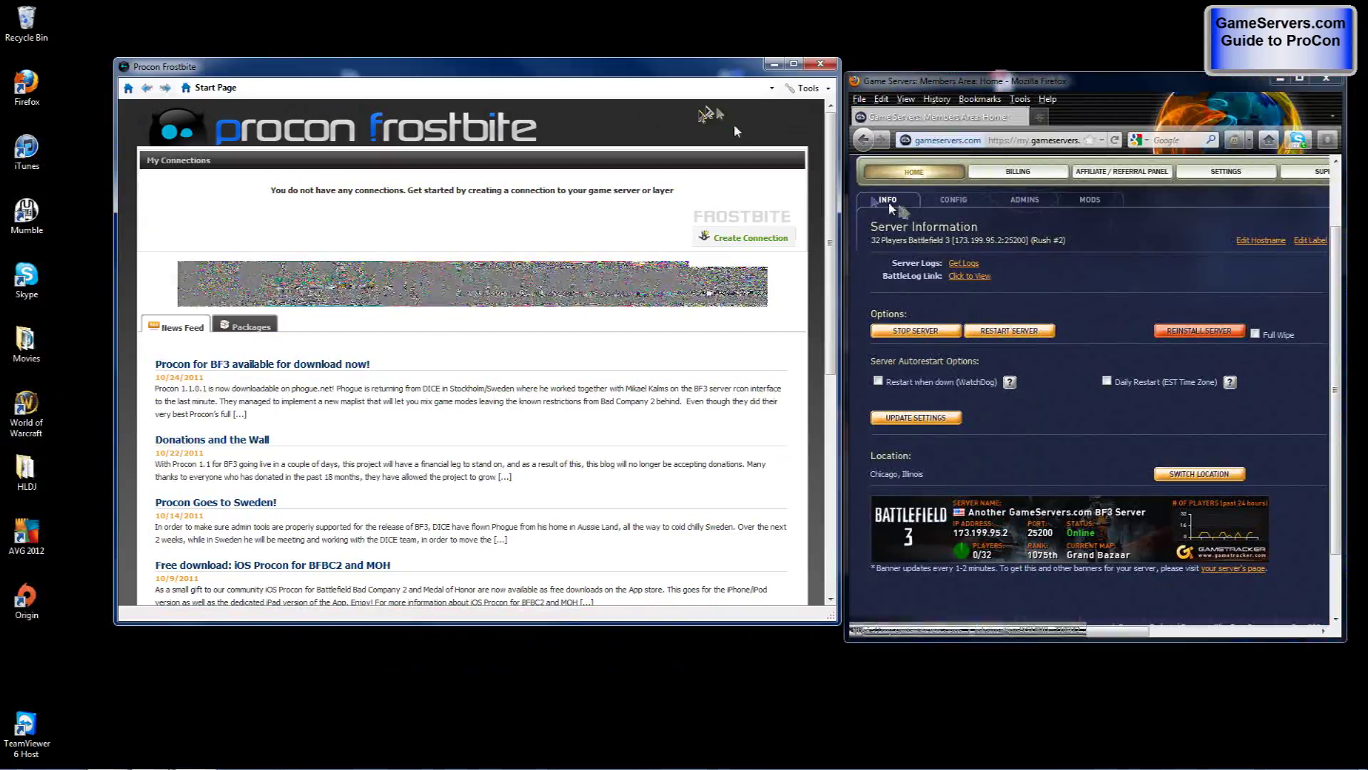
left_click_drag(953, 240, 1005, 243)
left_click(709, 246)
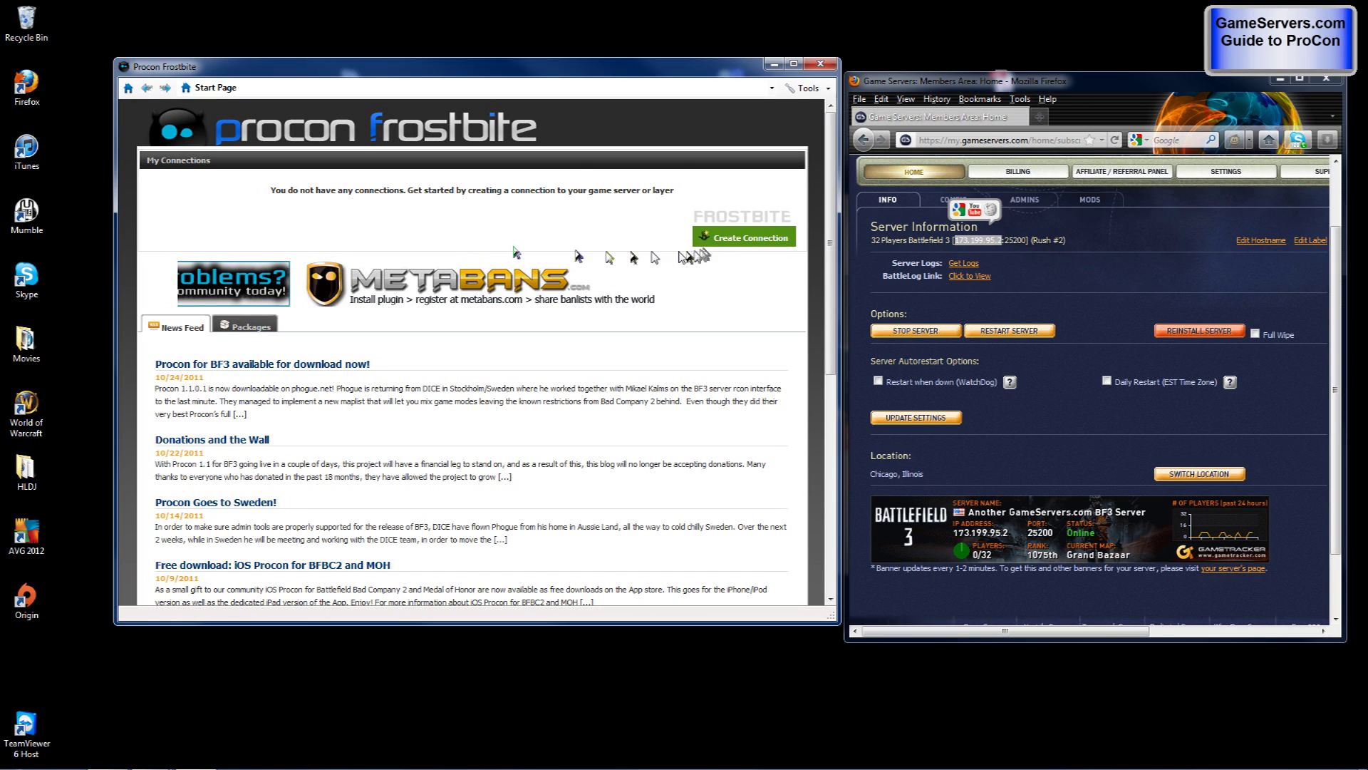
left_click(722, 240)
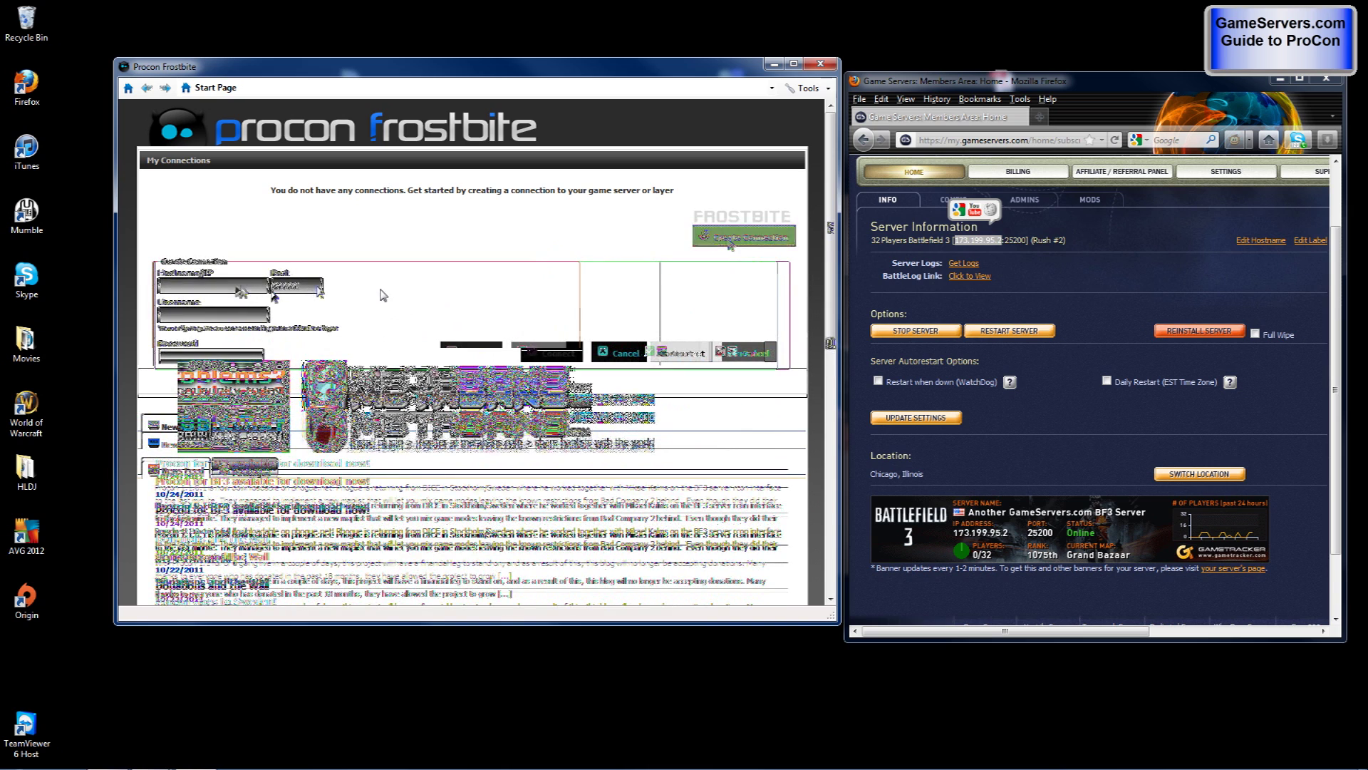
type("173")
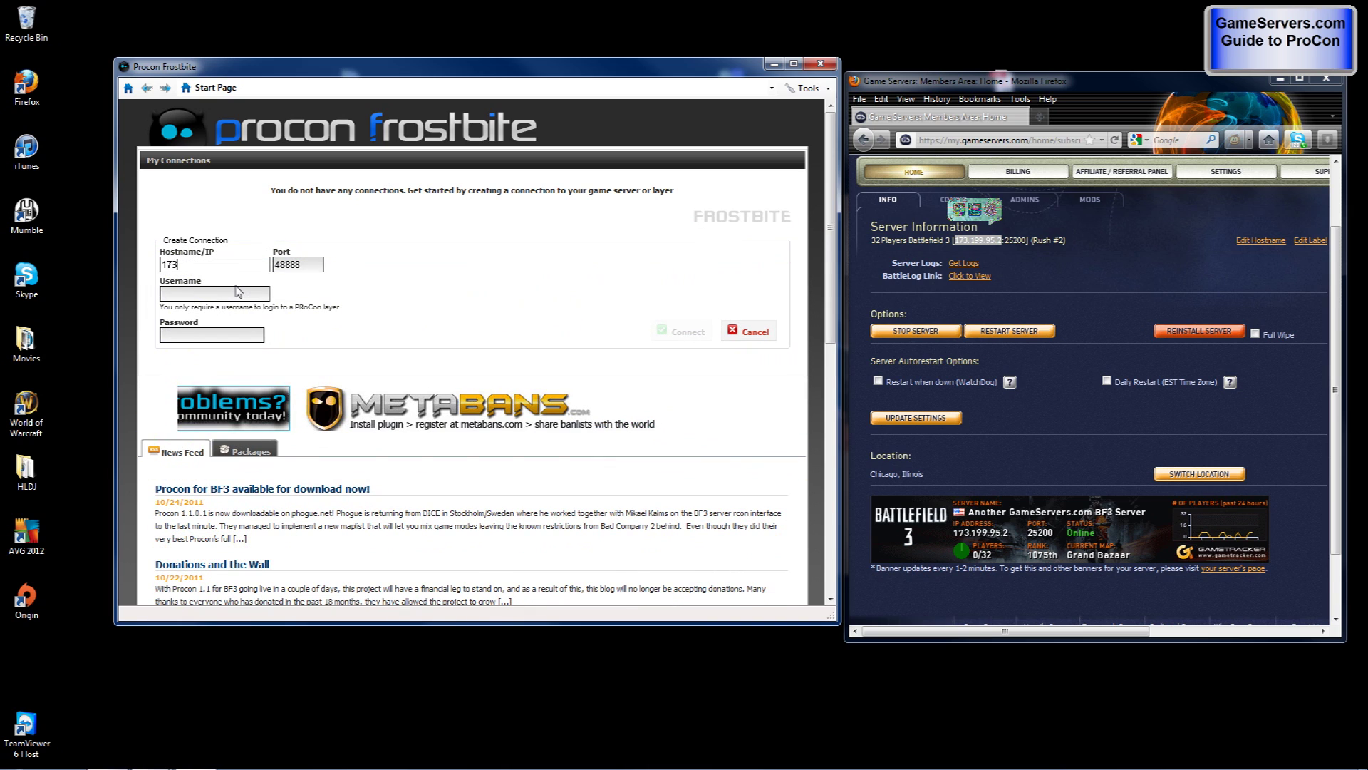
type(".199.95.2")
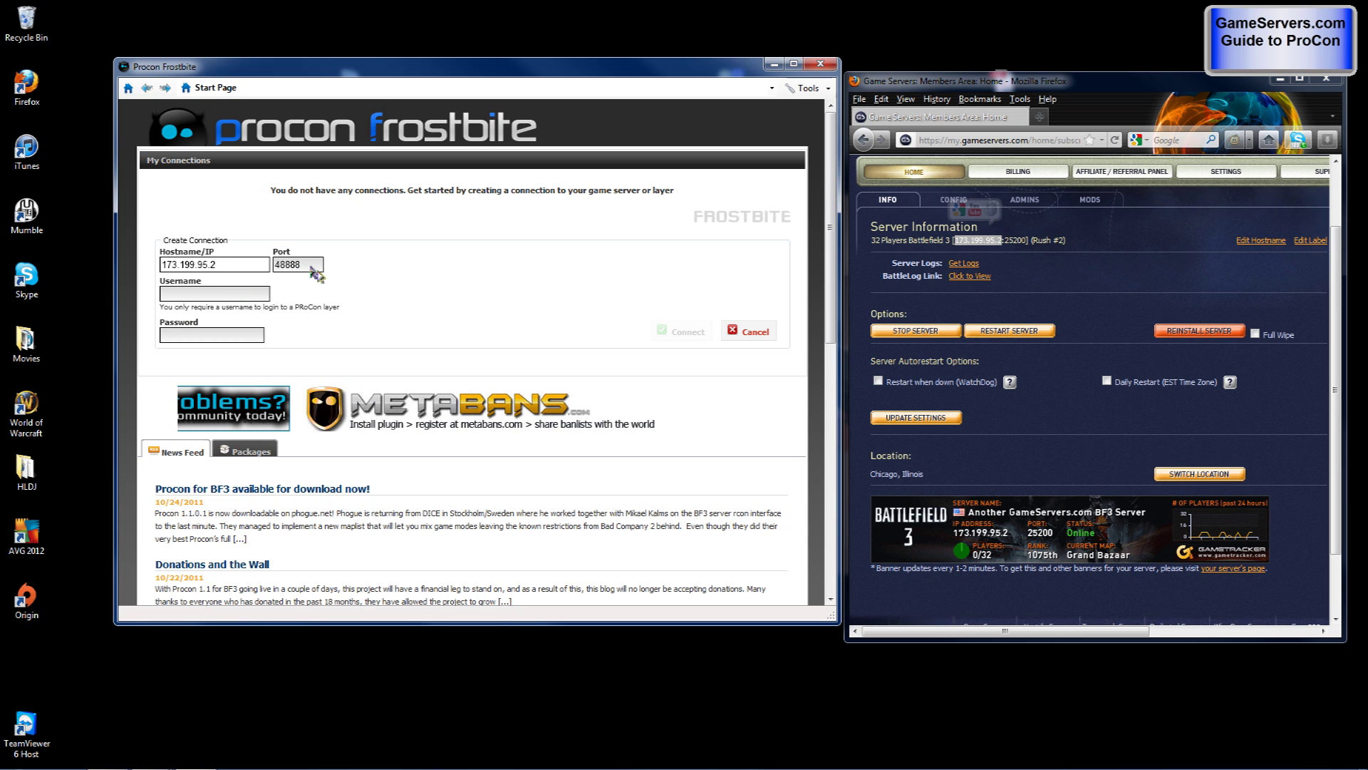
Step: Set the connection's port to 25200, as given after the IP address in the GameServers.com server information
left_click(1012, 238)
left_click_drag(1012, 240, 1028, 242)
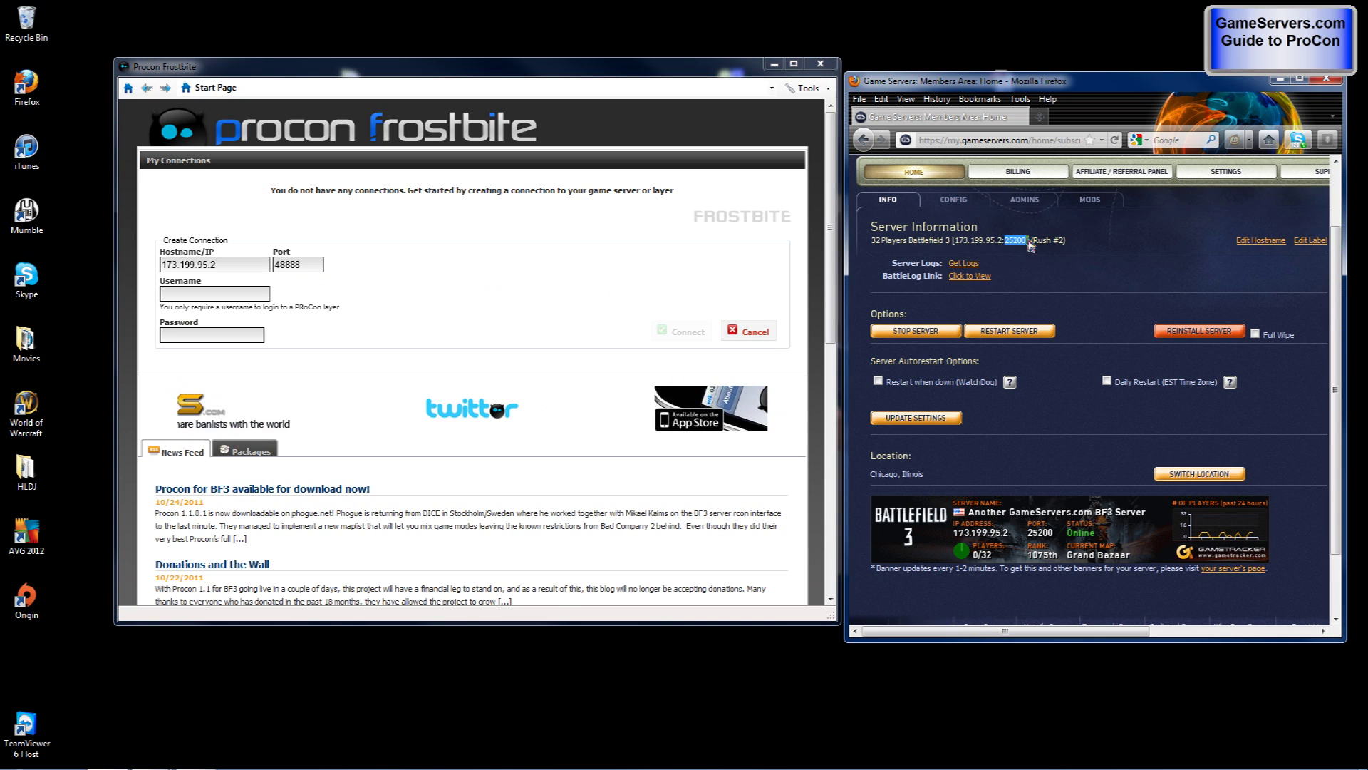
double_click(307, 265)
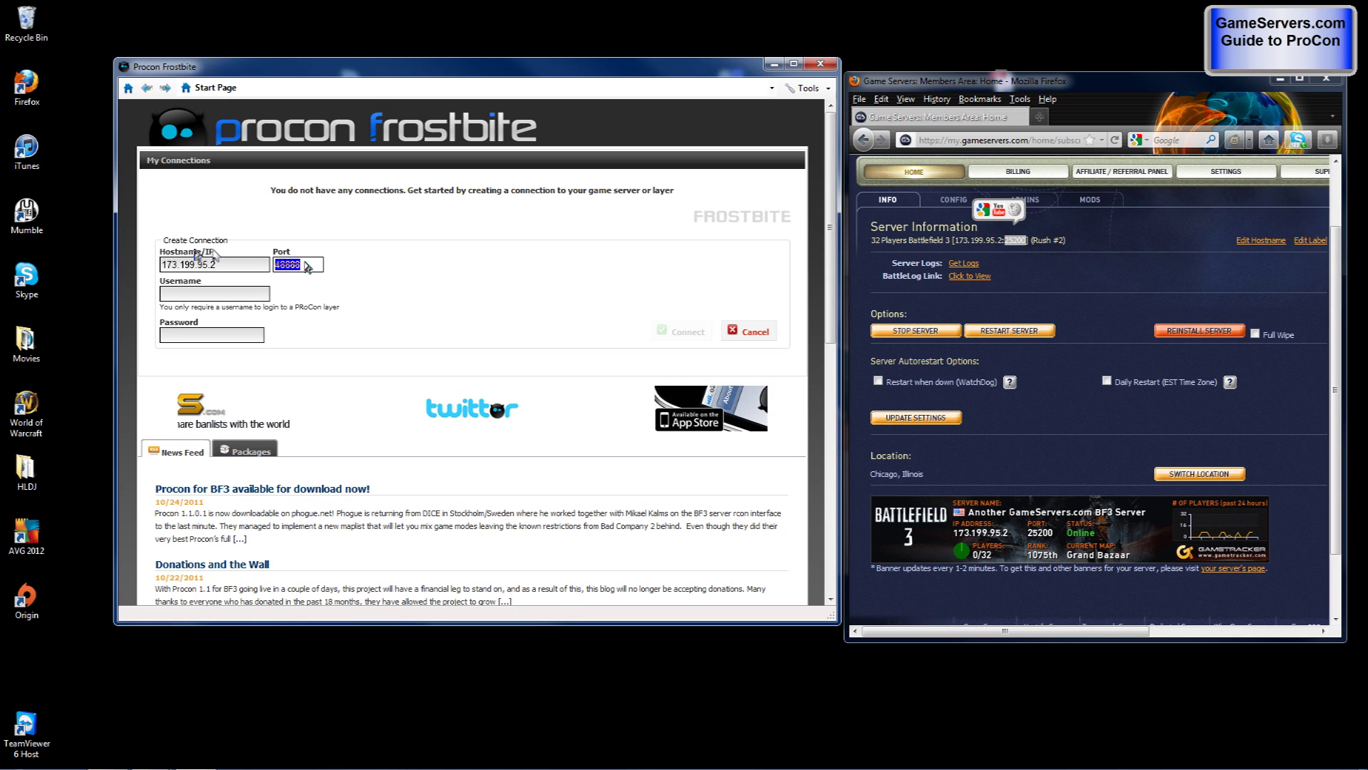
type("25200")
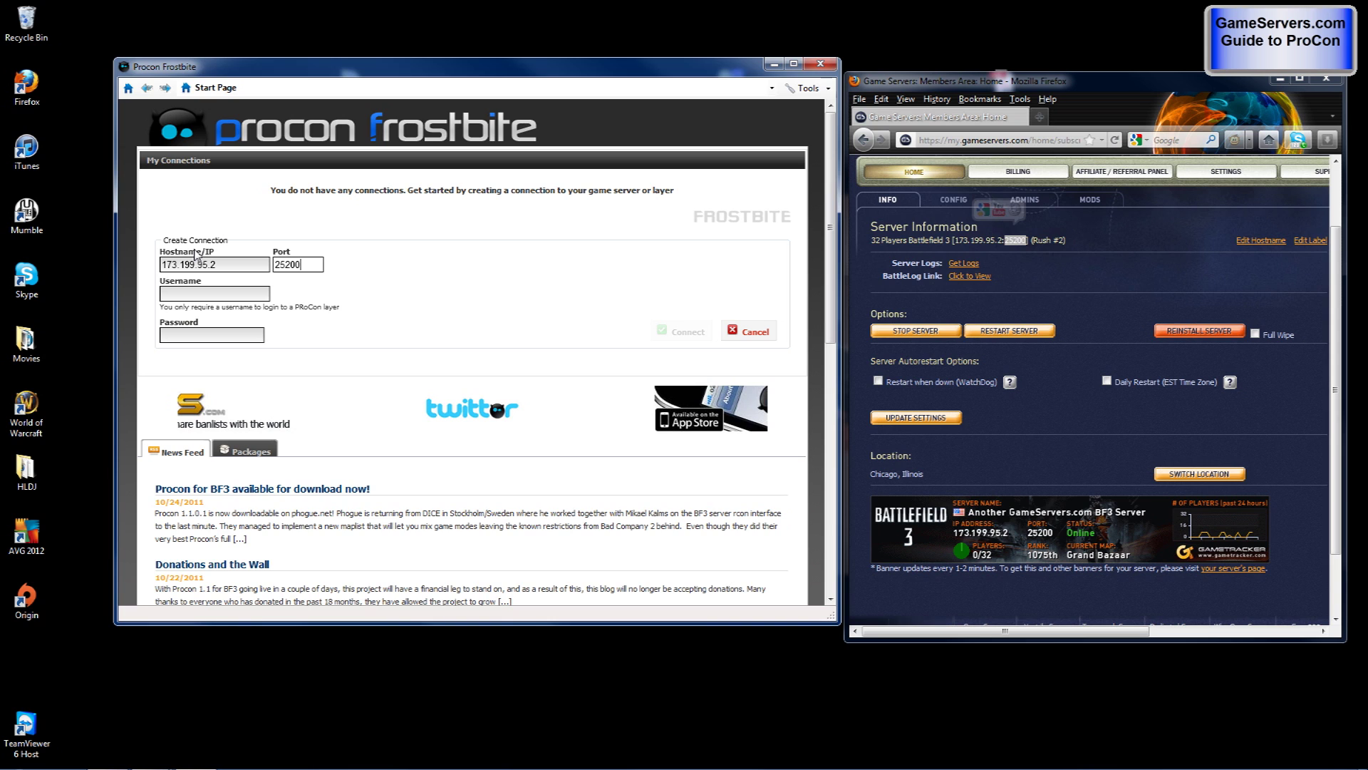
Step: Look up the admin password in the GameServers.com server configuration, enter it as the connection's password and connect
left_click(938, 204)
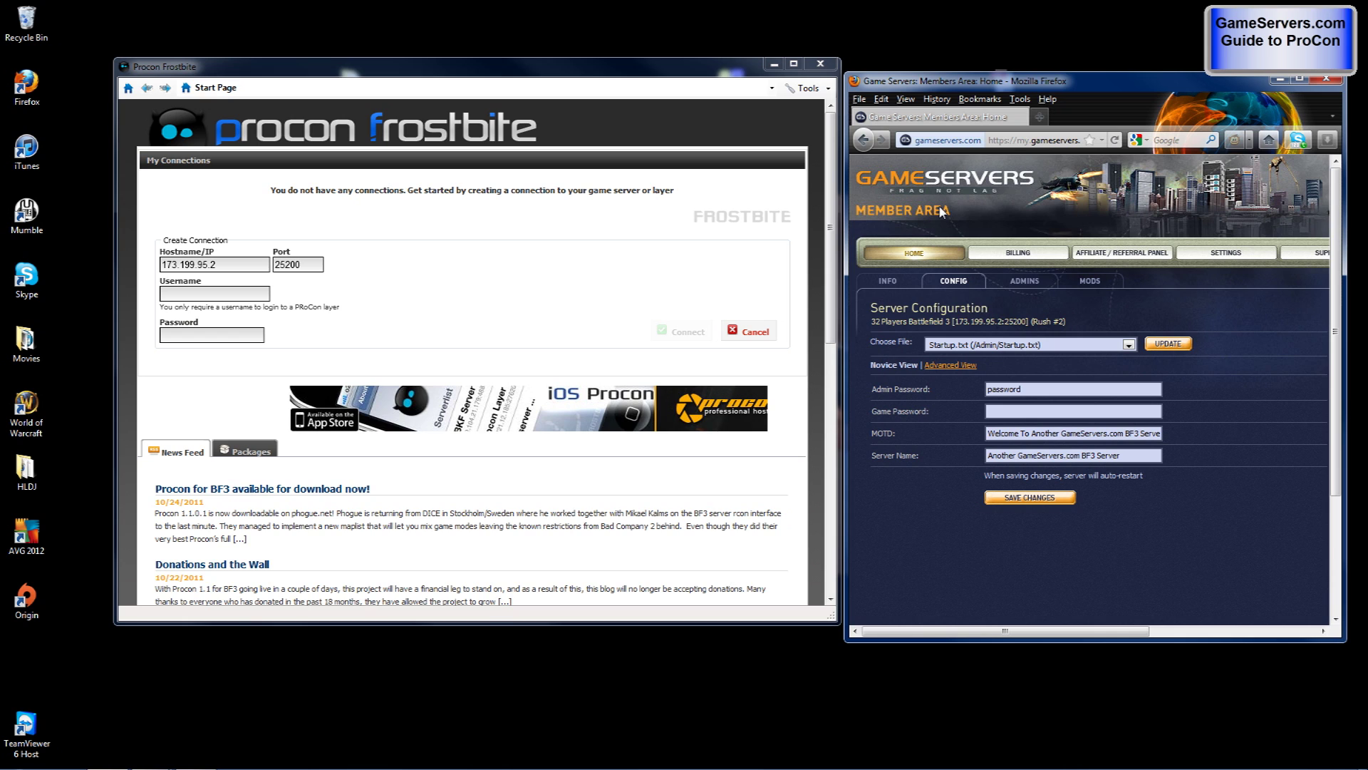
left_click(186, 340)
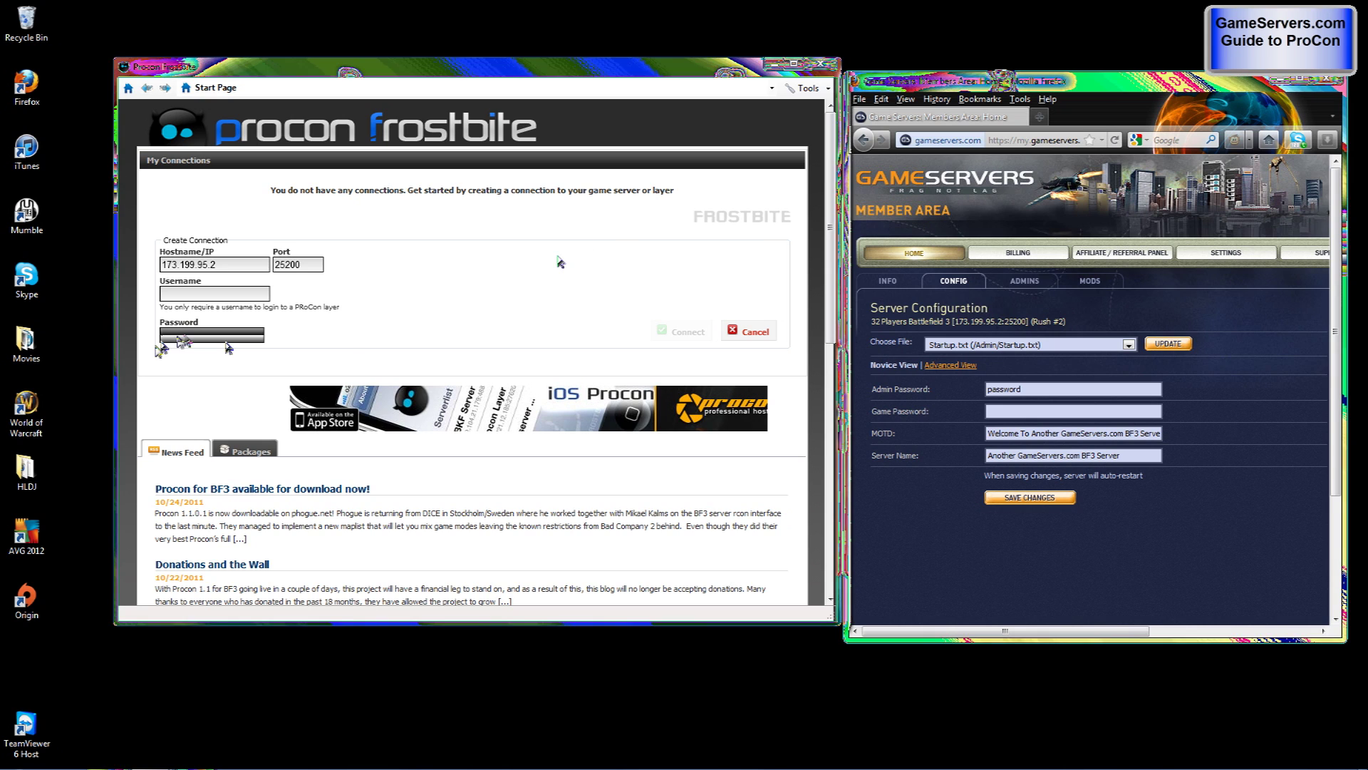
type("password")
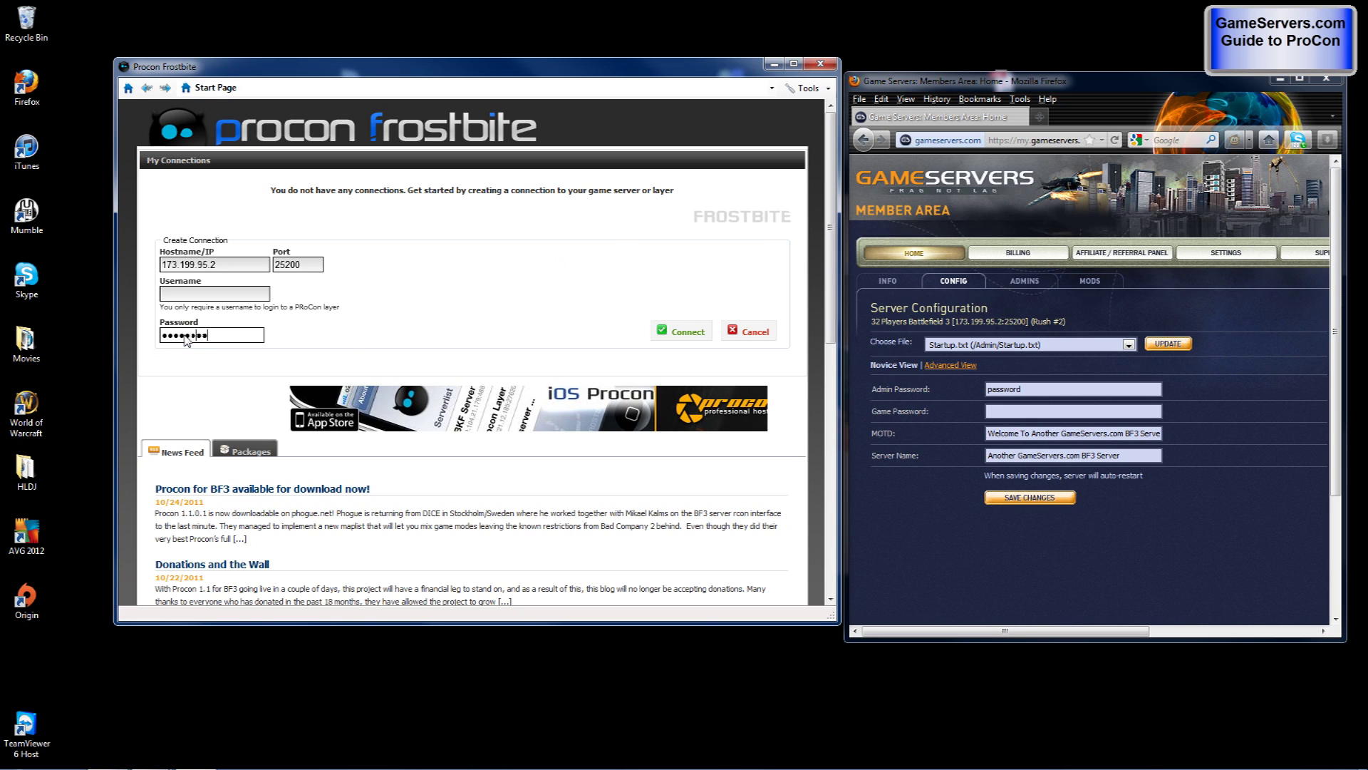
left_click(677, 339)
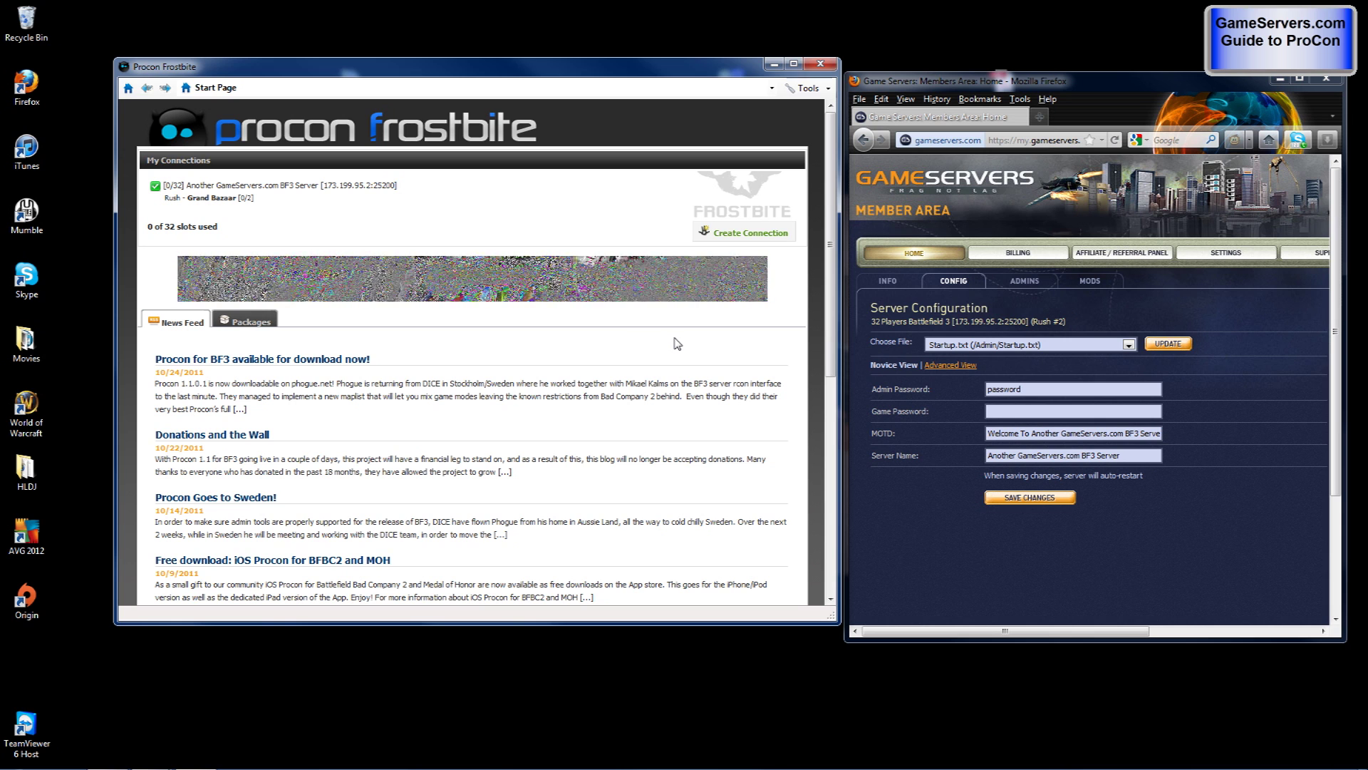
Step: Open the connected BF3 server's settings and apply GameServers.com as the server name
mouse_move(343, 205)
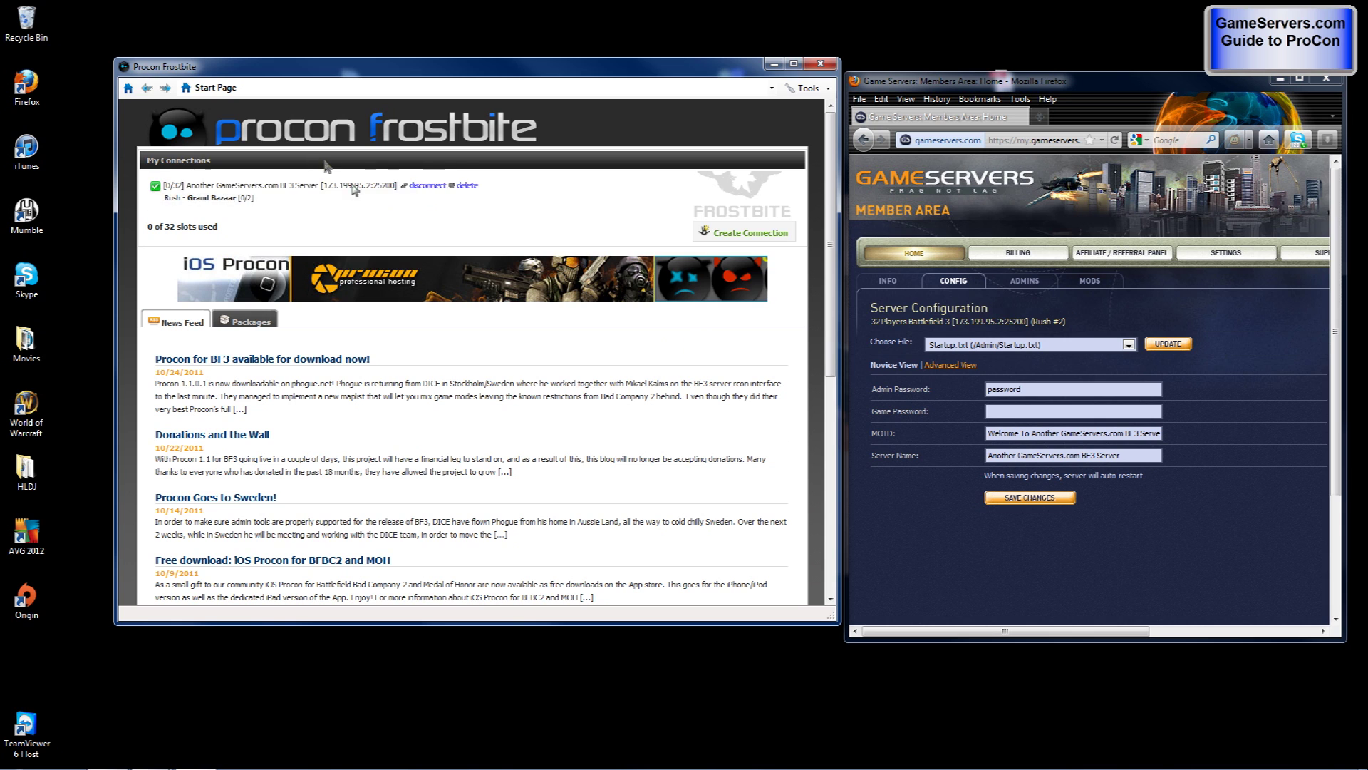
double_click(161, 190)
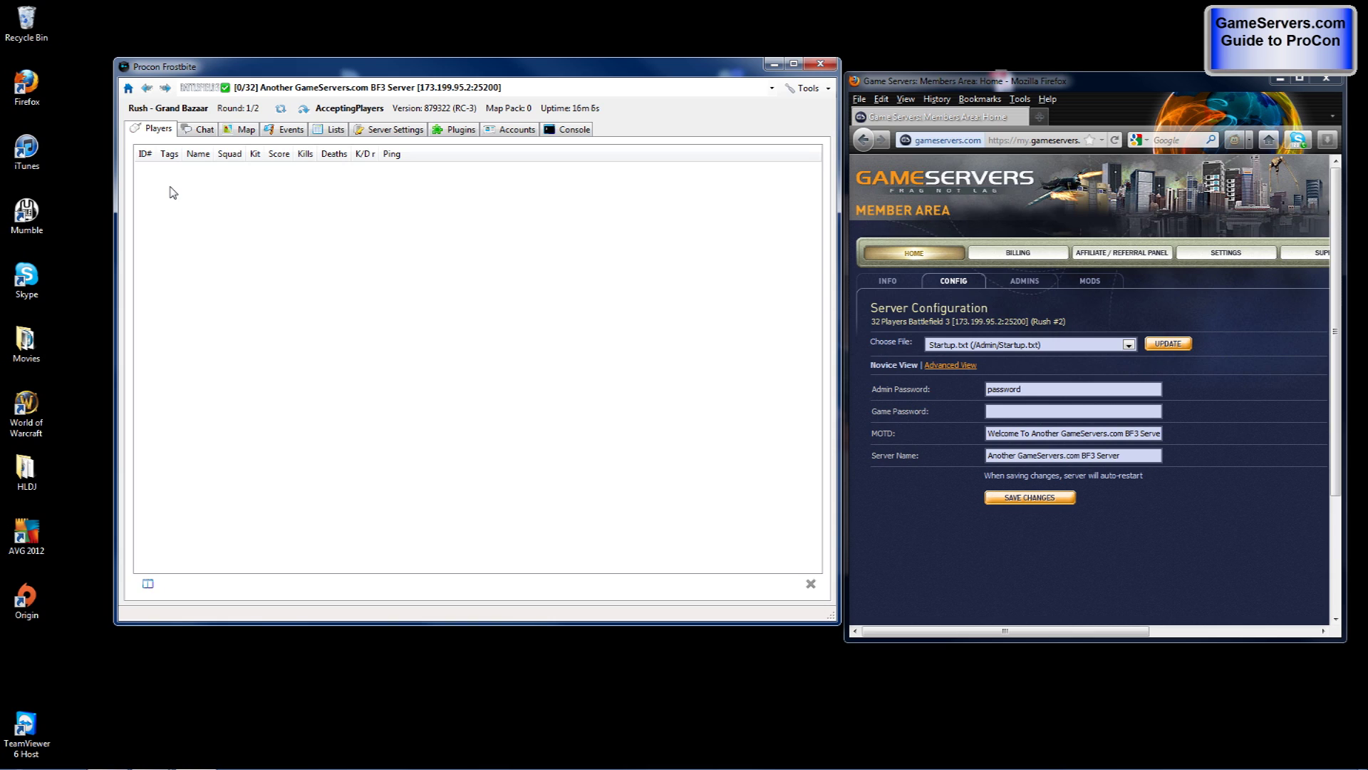
left_click(375, 135)
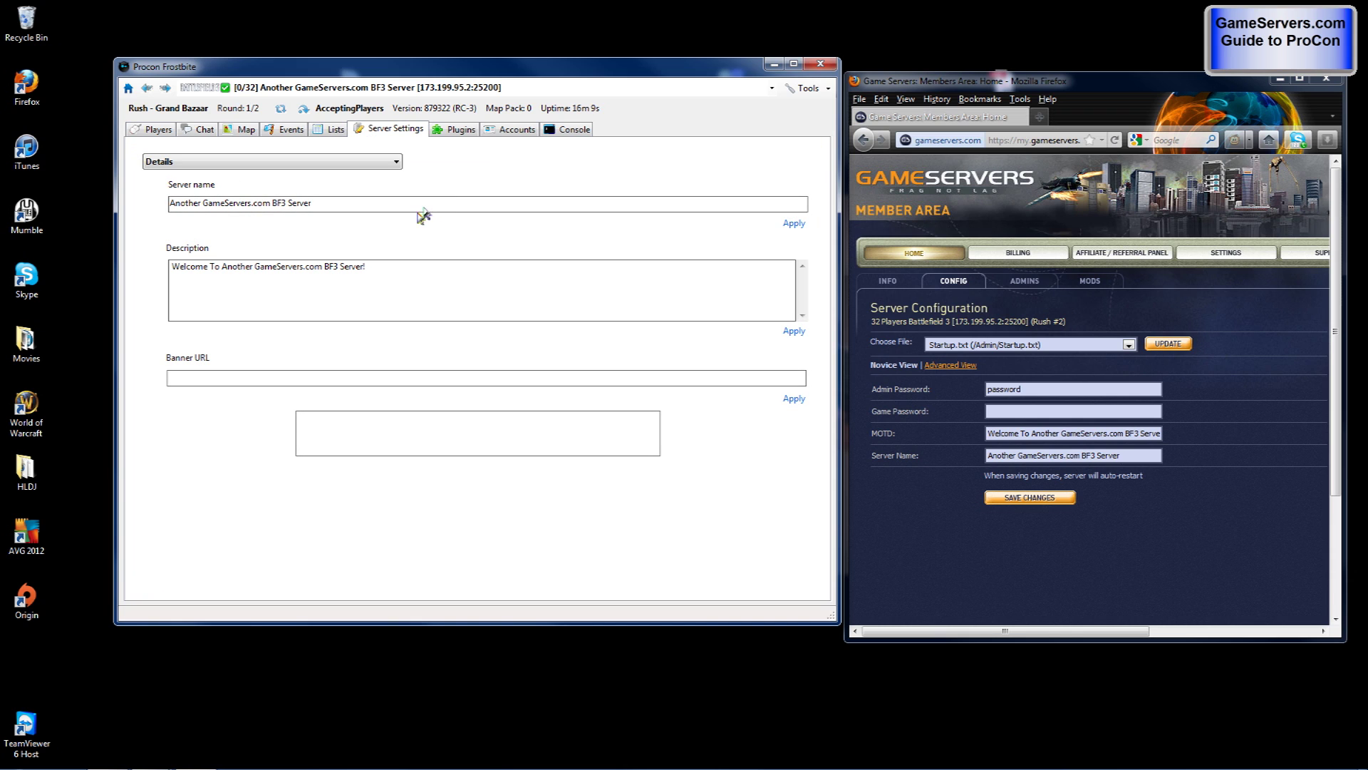
left_click_drag(429, 206, 62, 202)
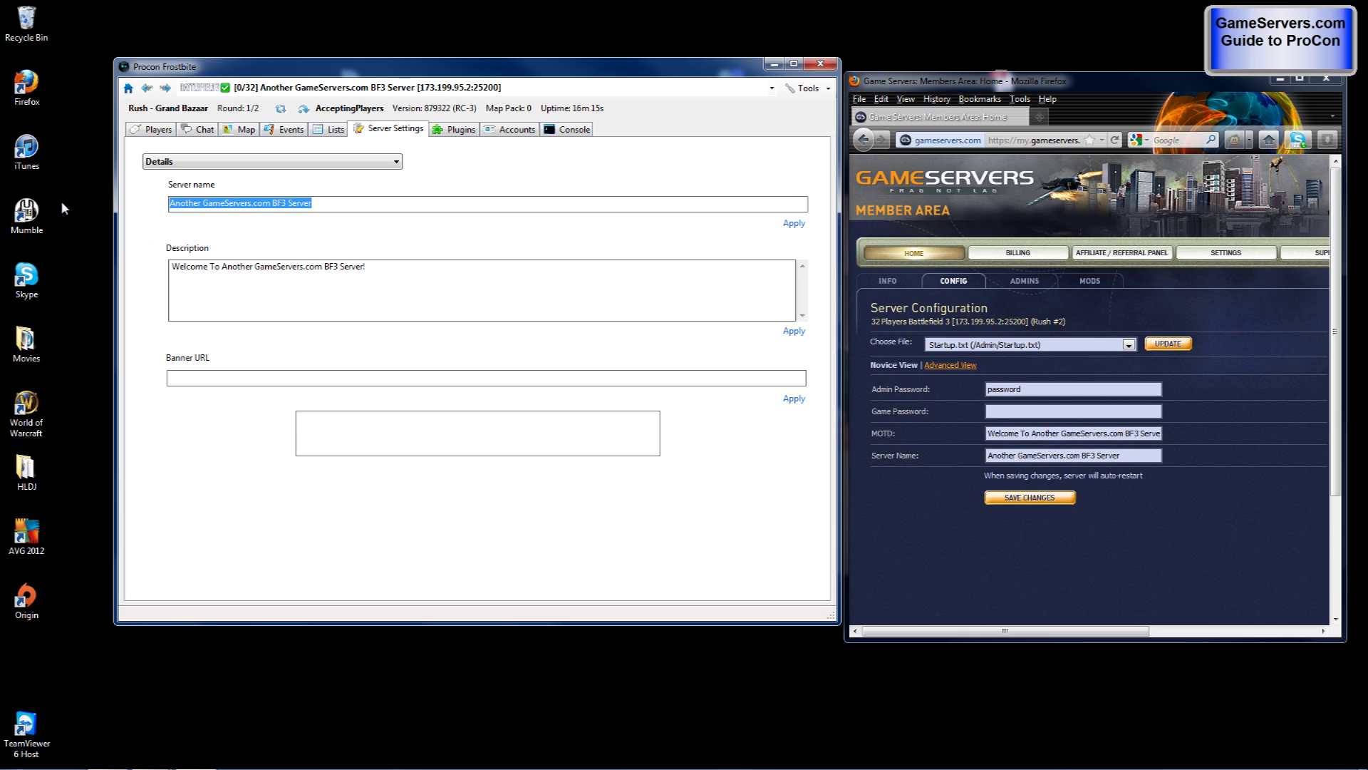
type("Game")
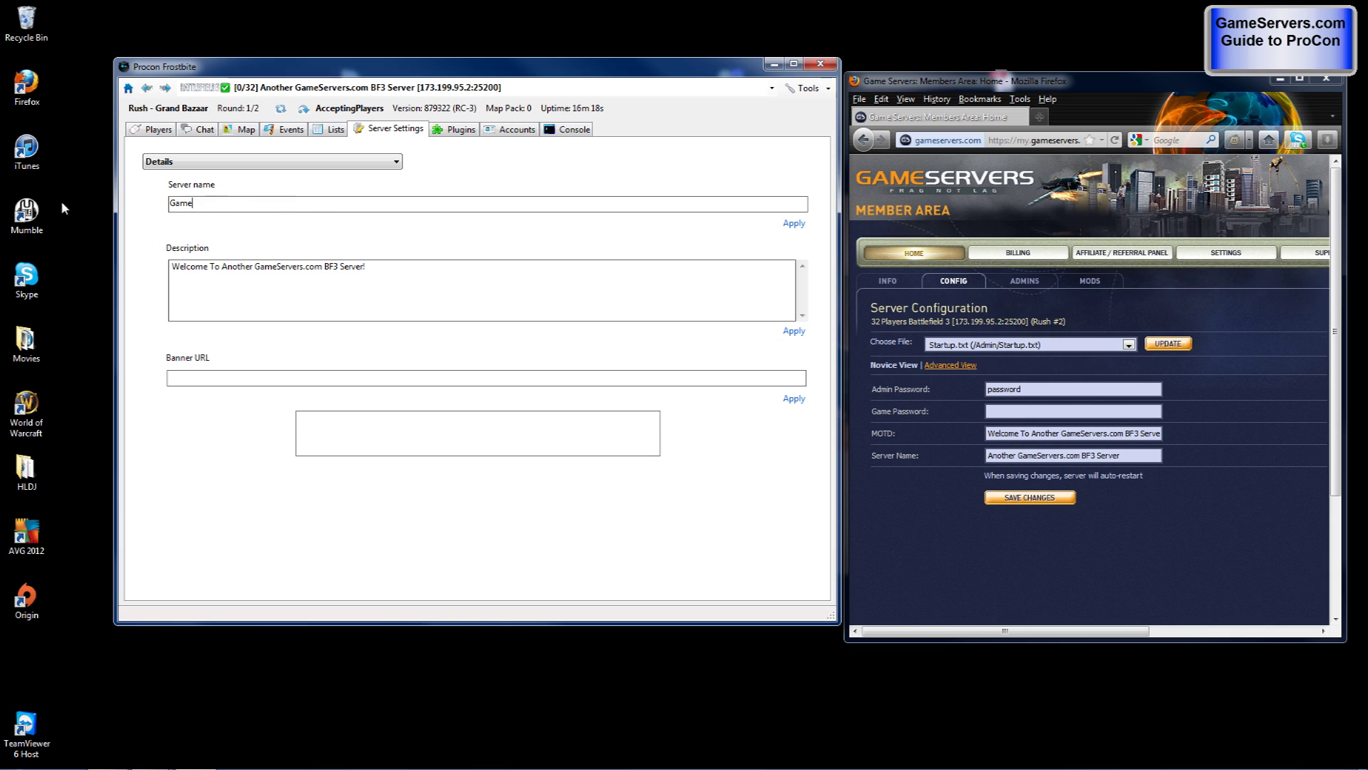
type("Servers.com")
left_click(793, 223)
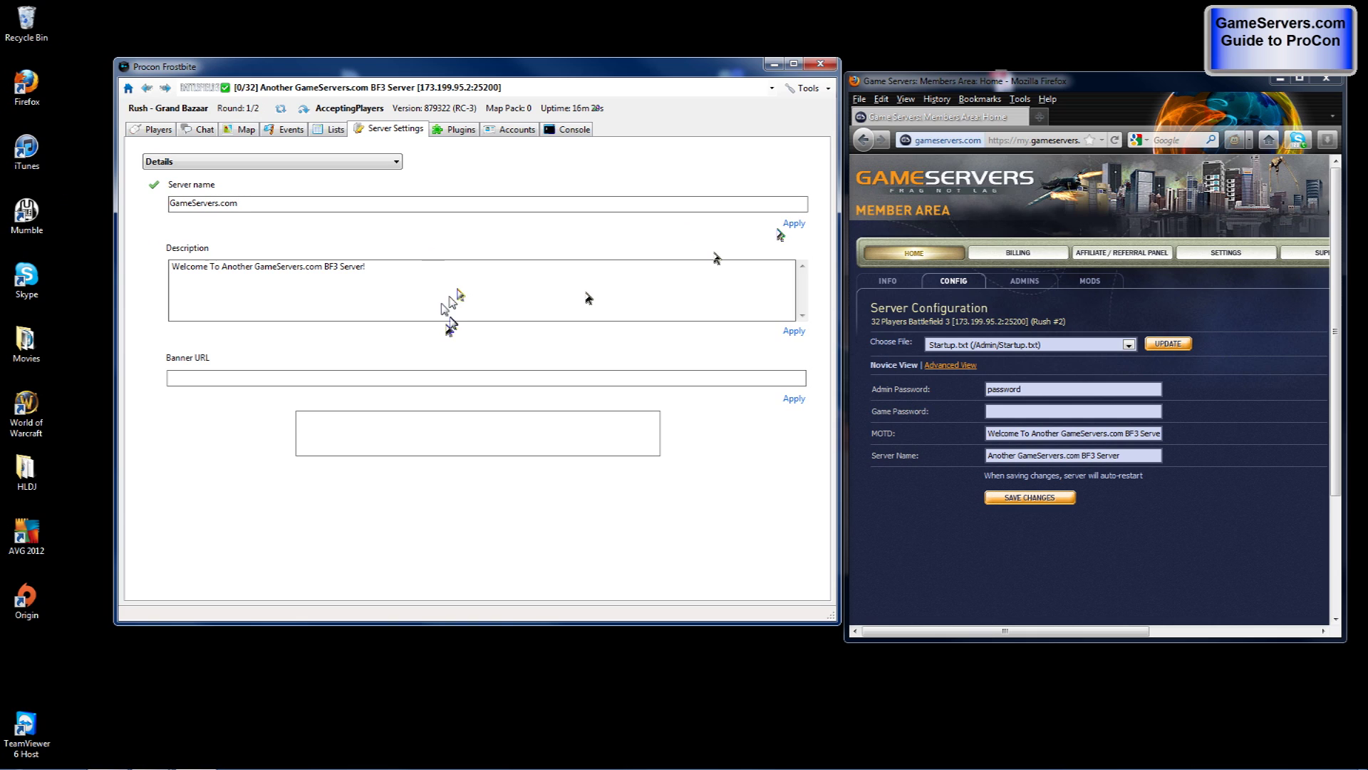
Step: Replace the server description with "GameServers.com test server" and apply it
left_click_drag(458, 285, 114, 269)
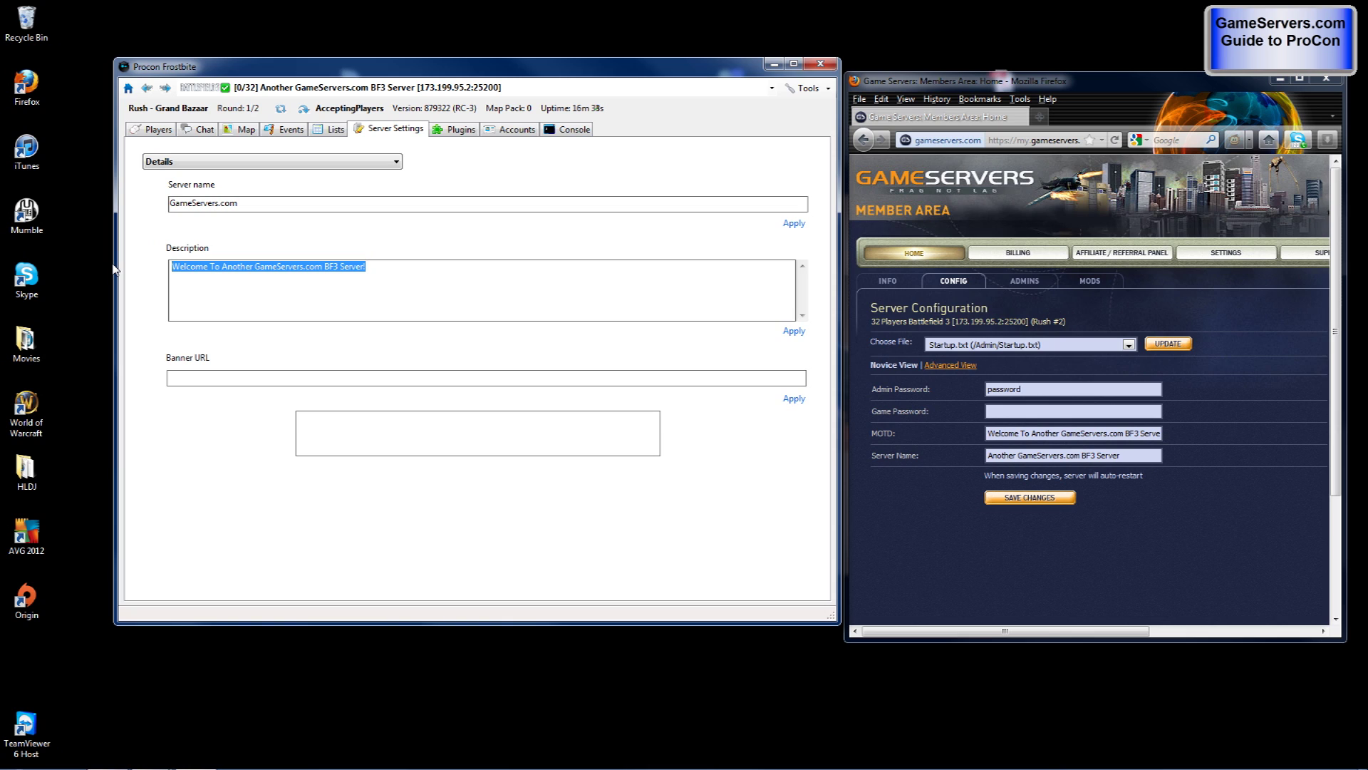
type("GameSer")
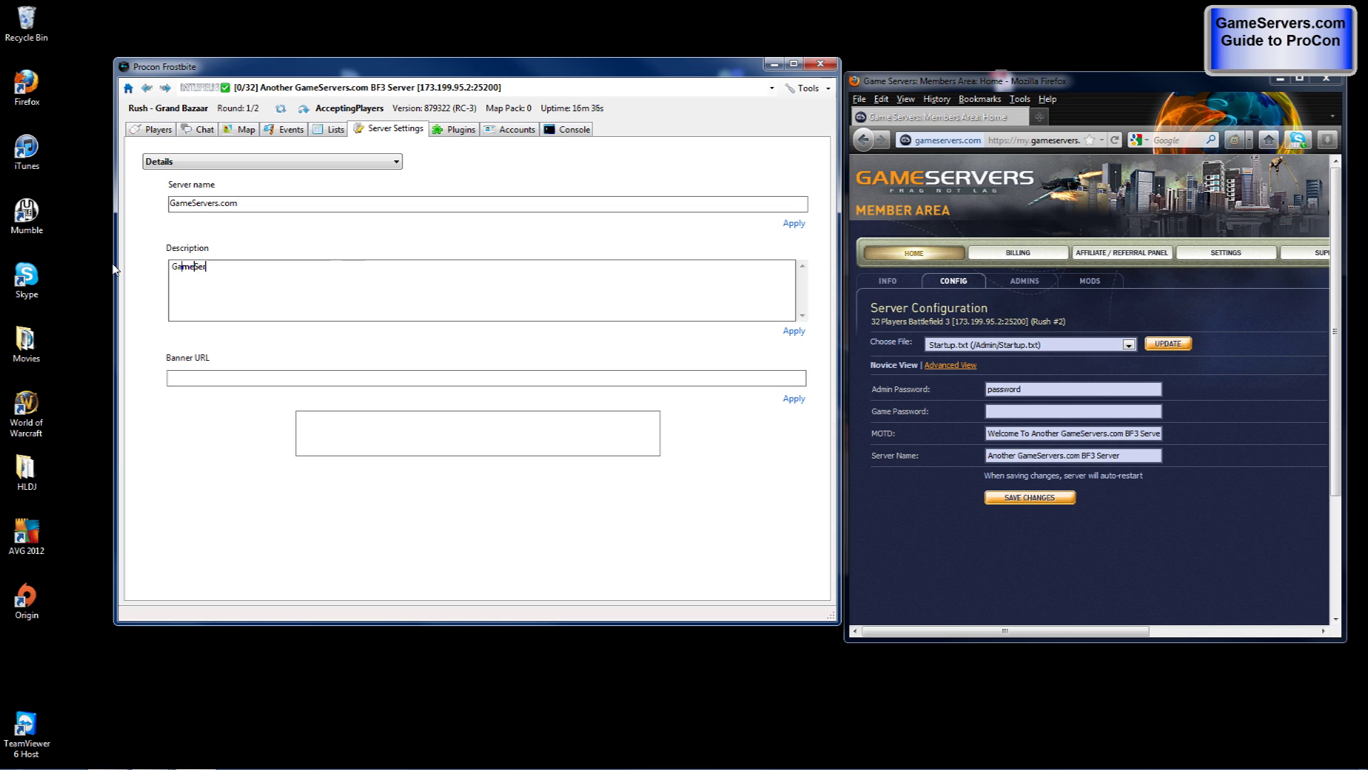
type("vers.com test server")
left_click(793, 332)
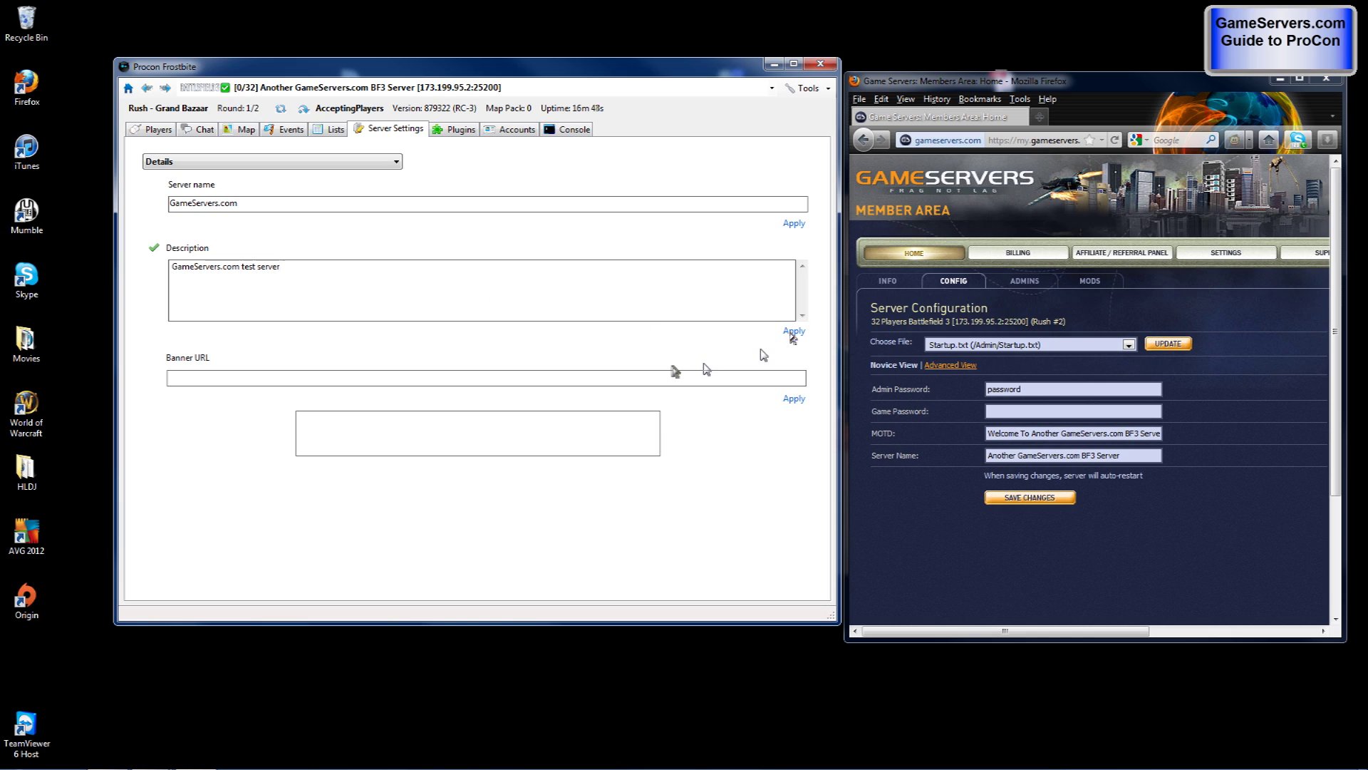
Step: Review the banner URL field and the Configuration, Gameplay and Team killing sections of the server settings
left_click(530, 384)
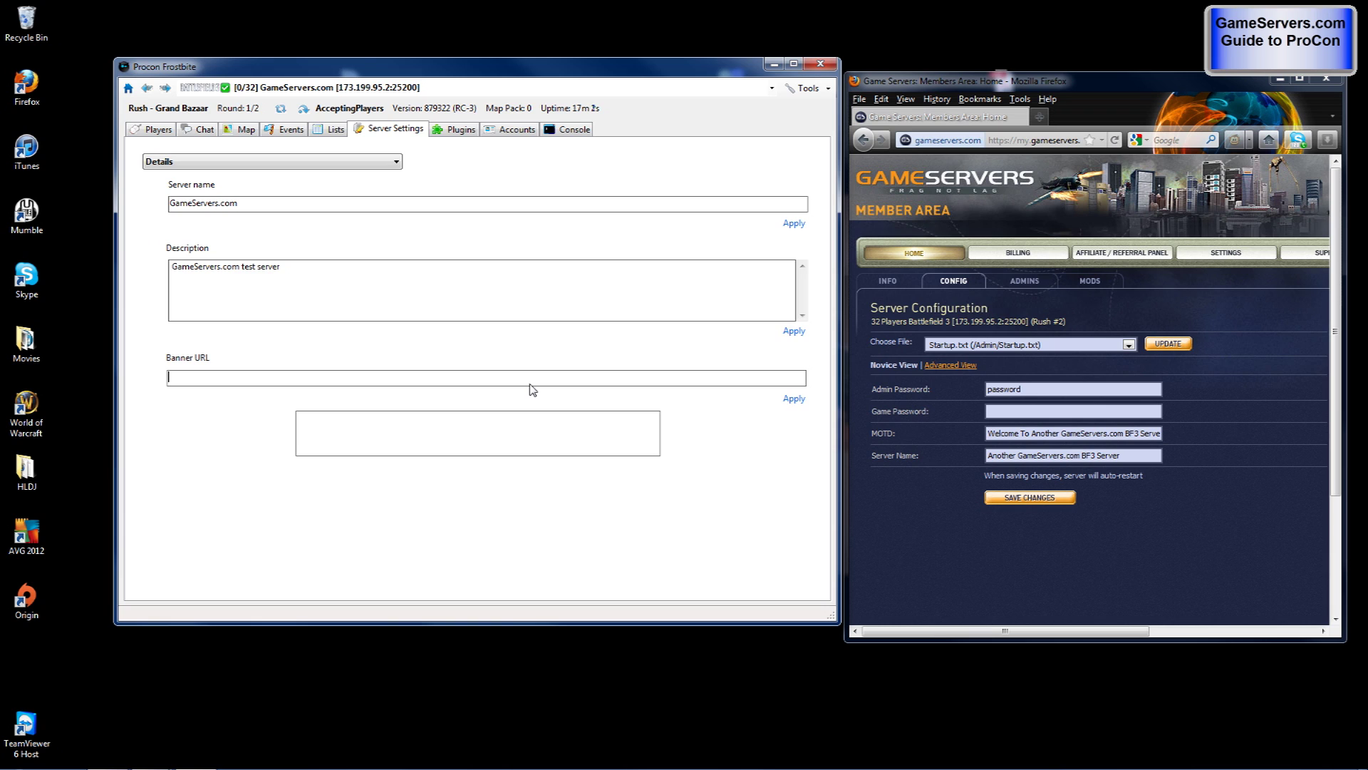
left_click(308, 162)
left_click(277, 173)
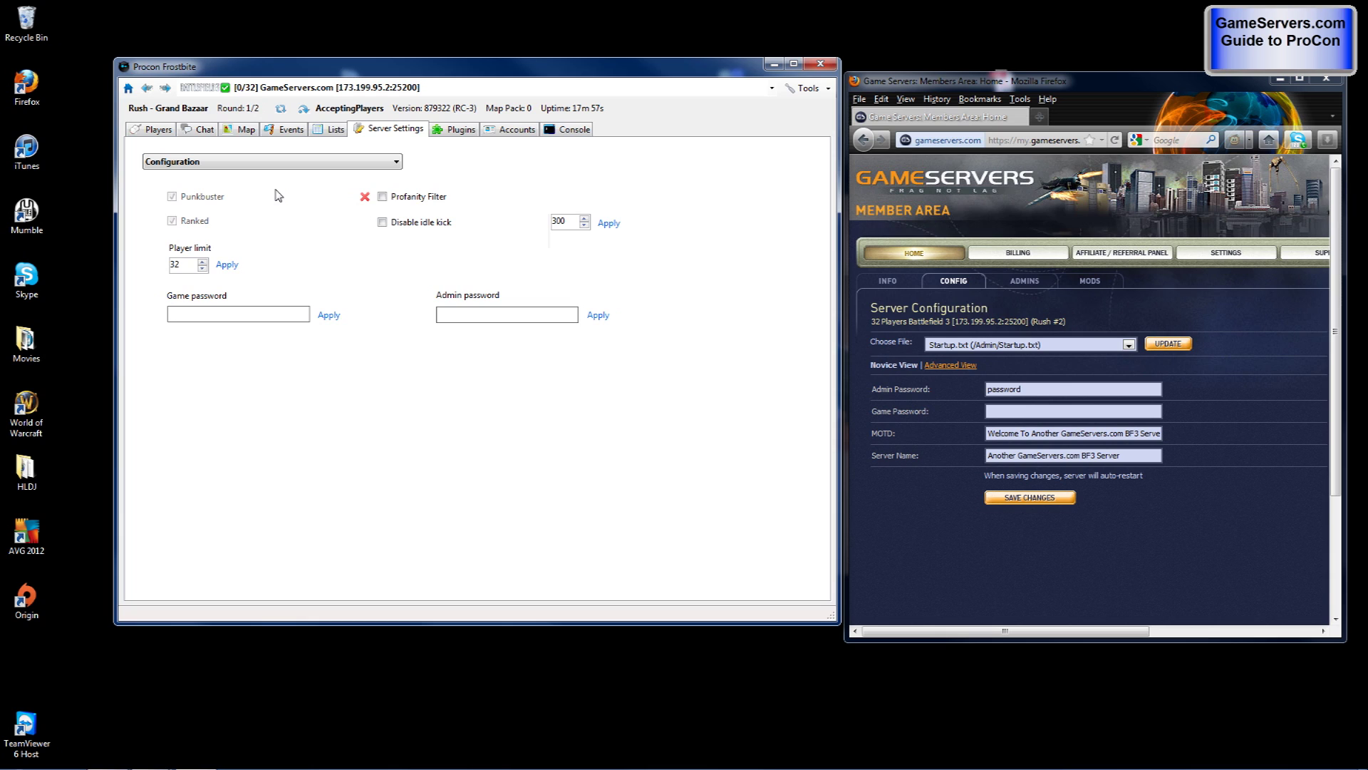
left_click(288, 162)
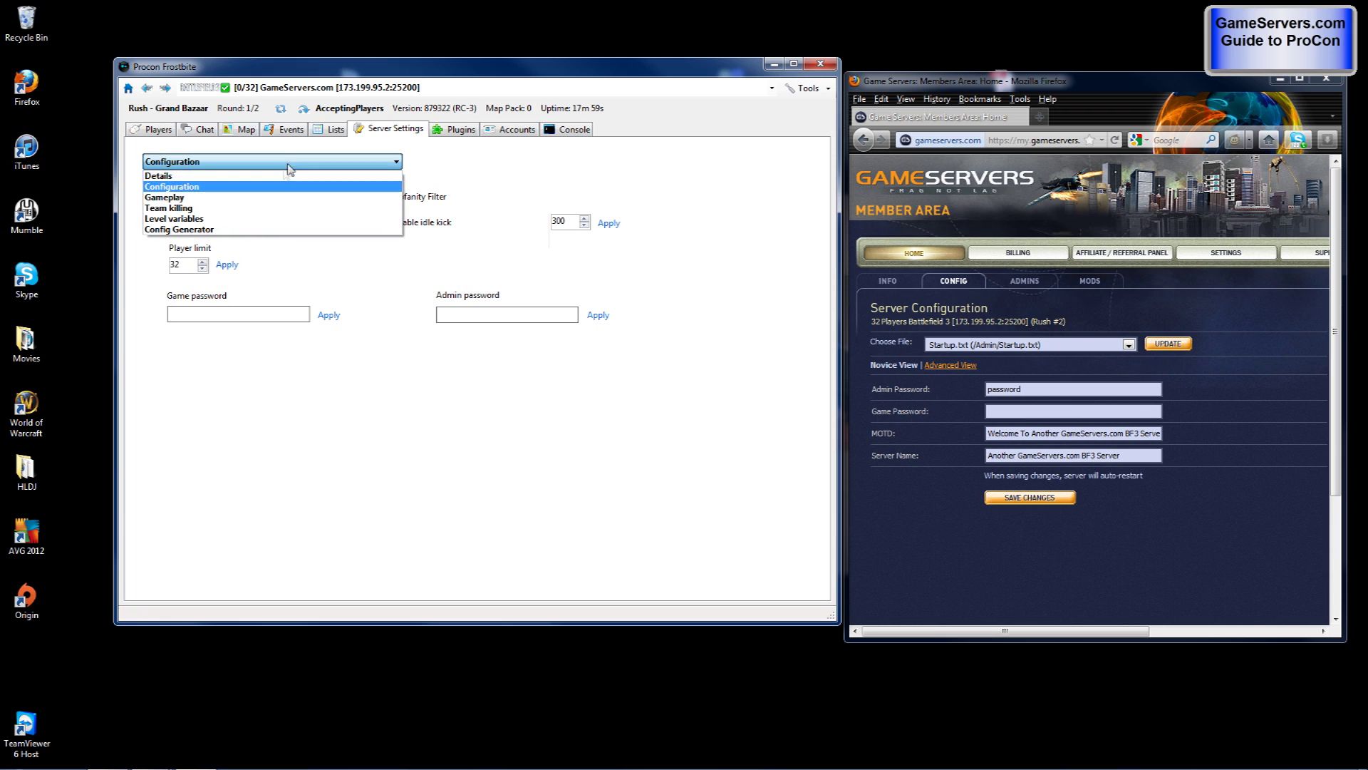
left_click(256, 198)
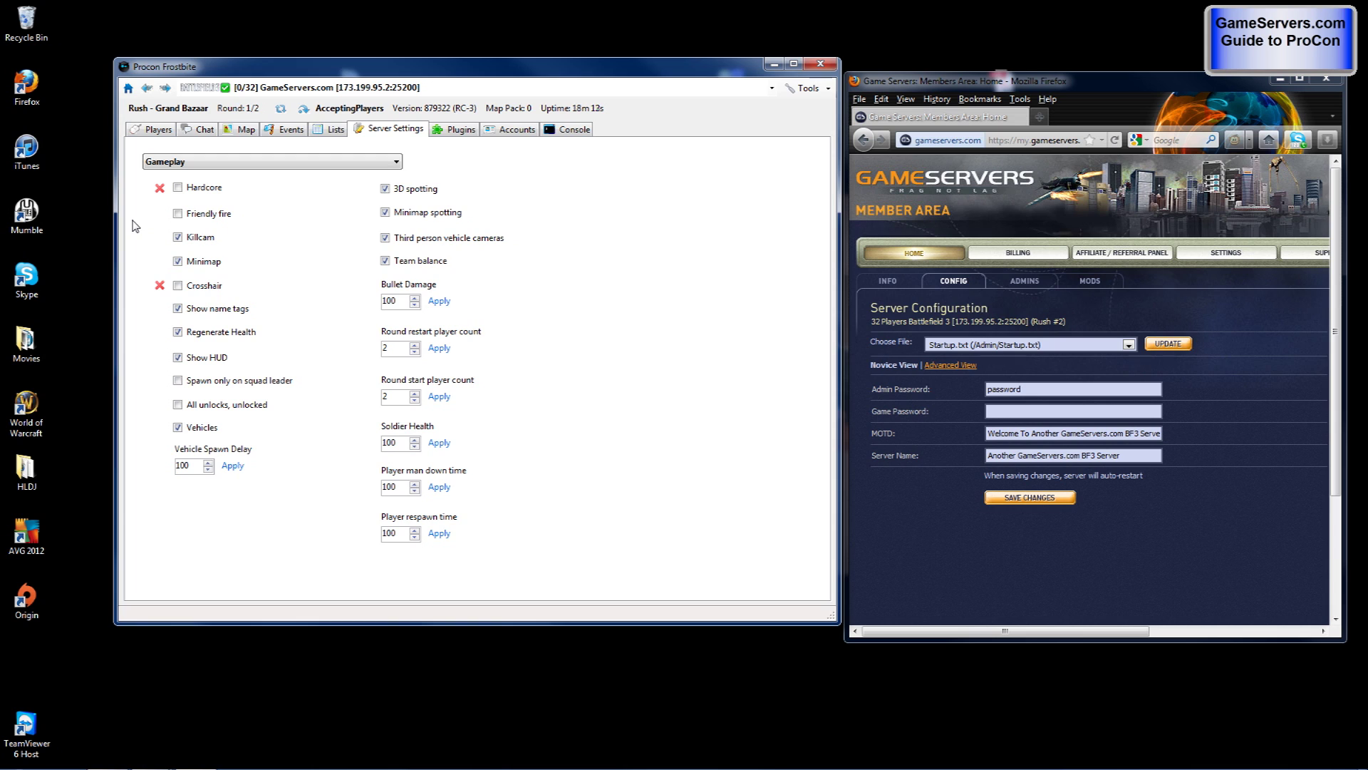
left_click(293, 162)
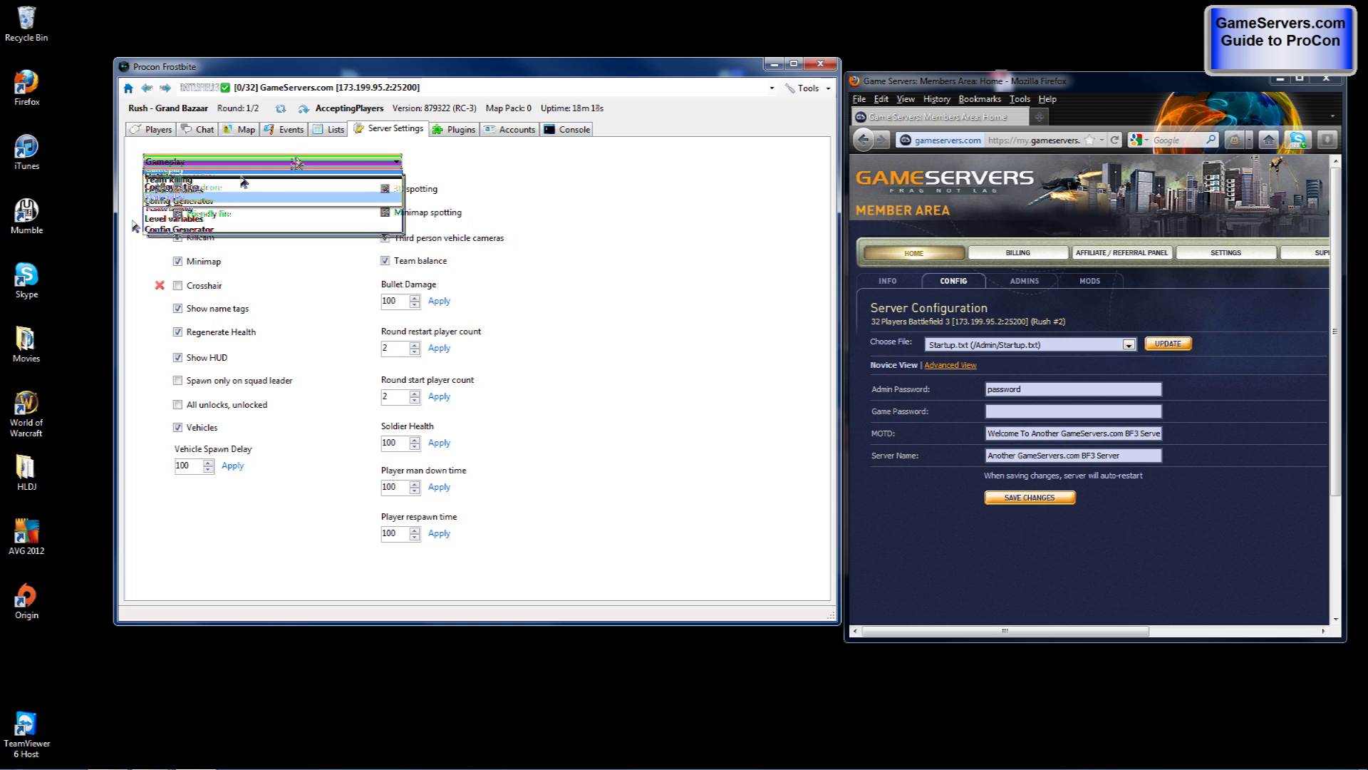
left_click(278, 208)
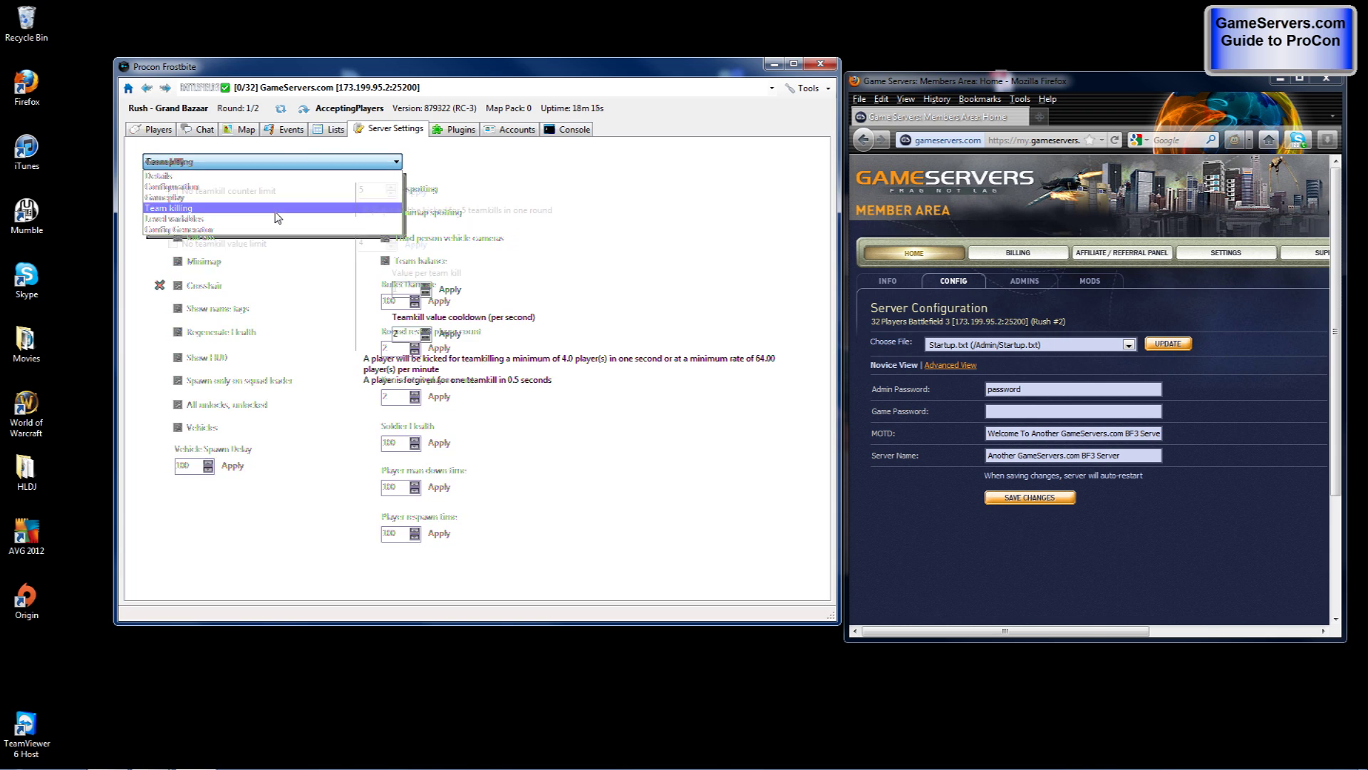
Step: Review the Level variables section of the server settings and glance at the Config Generator section
left_click(313, 162)
left_click(279, 219)
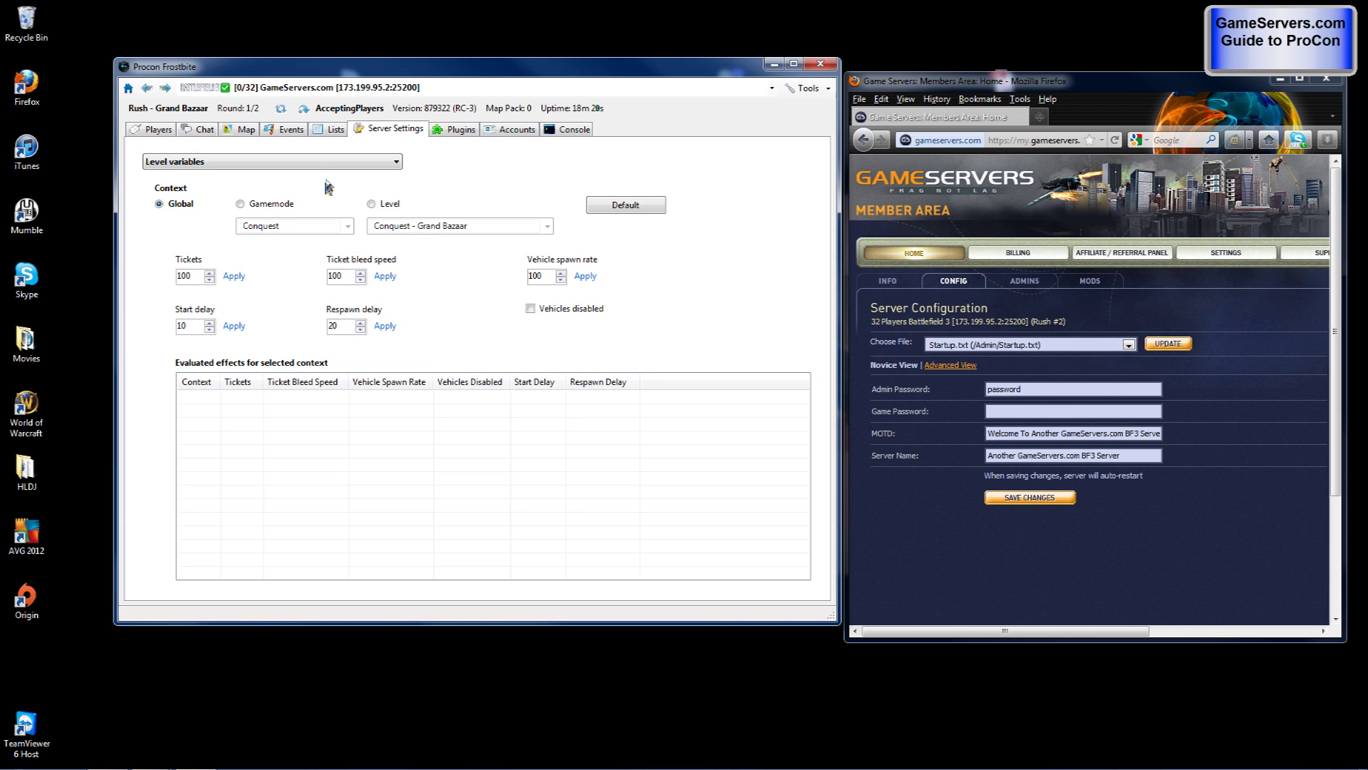
left_click(351, 165)
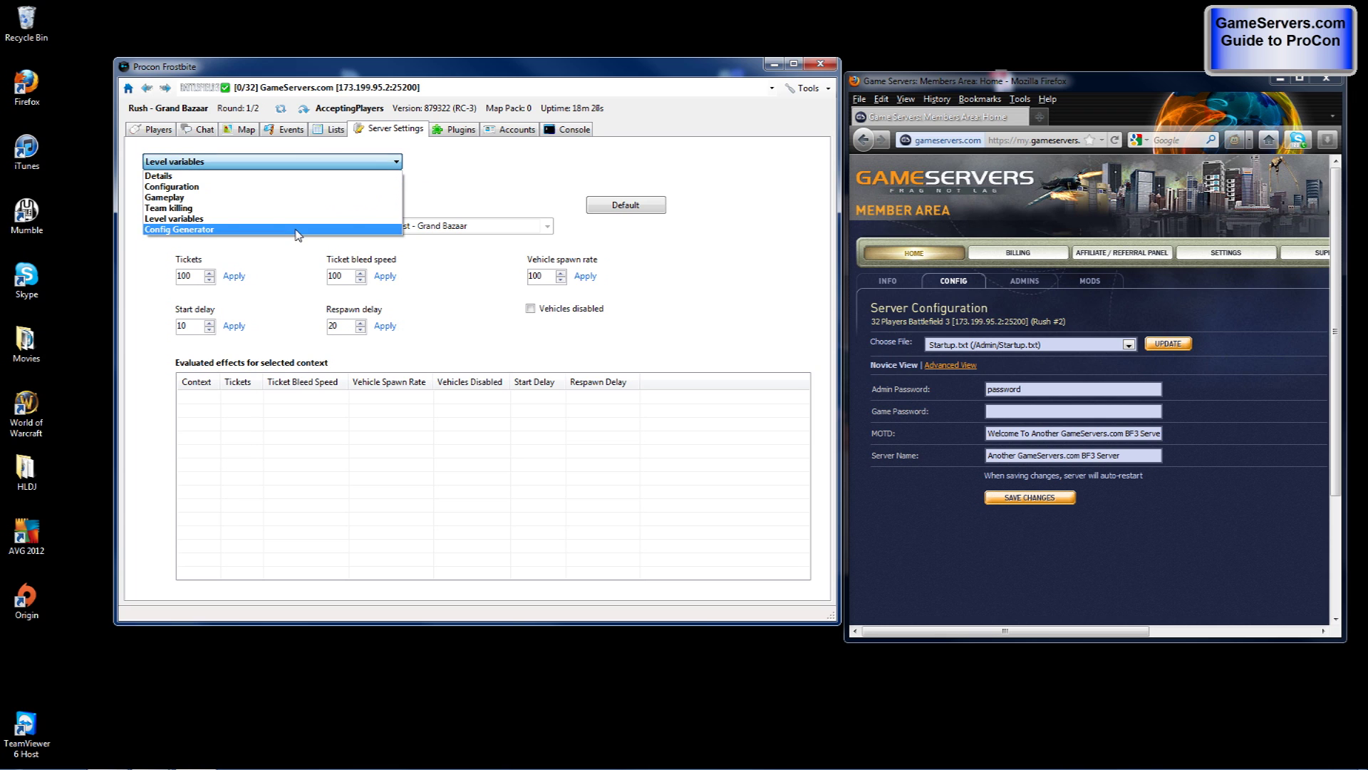
left_click(298, 229)
left_click(321, 161)
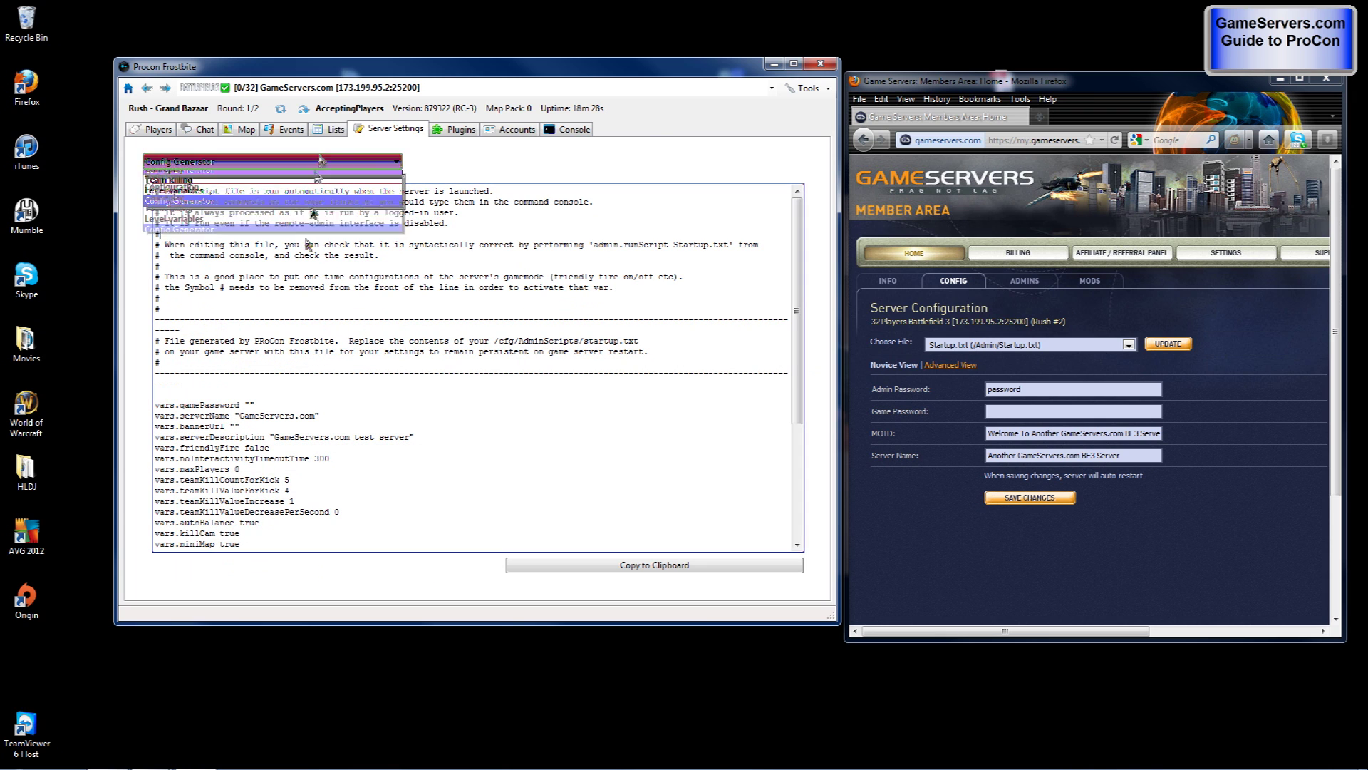
left_click(310, 216)
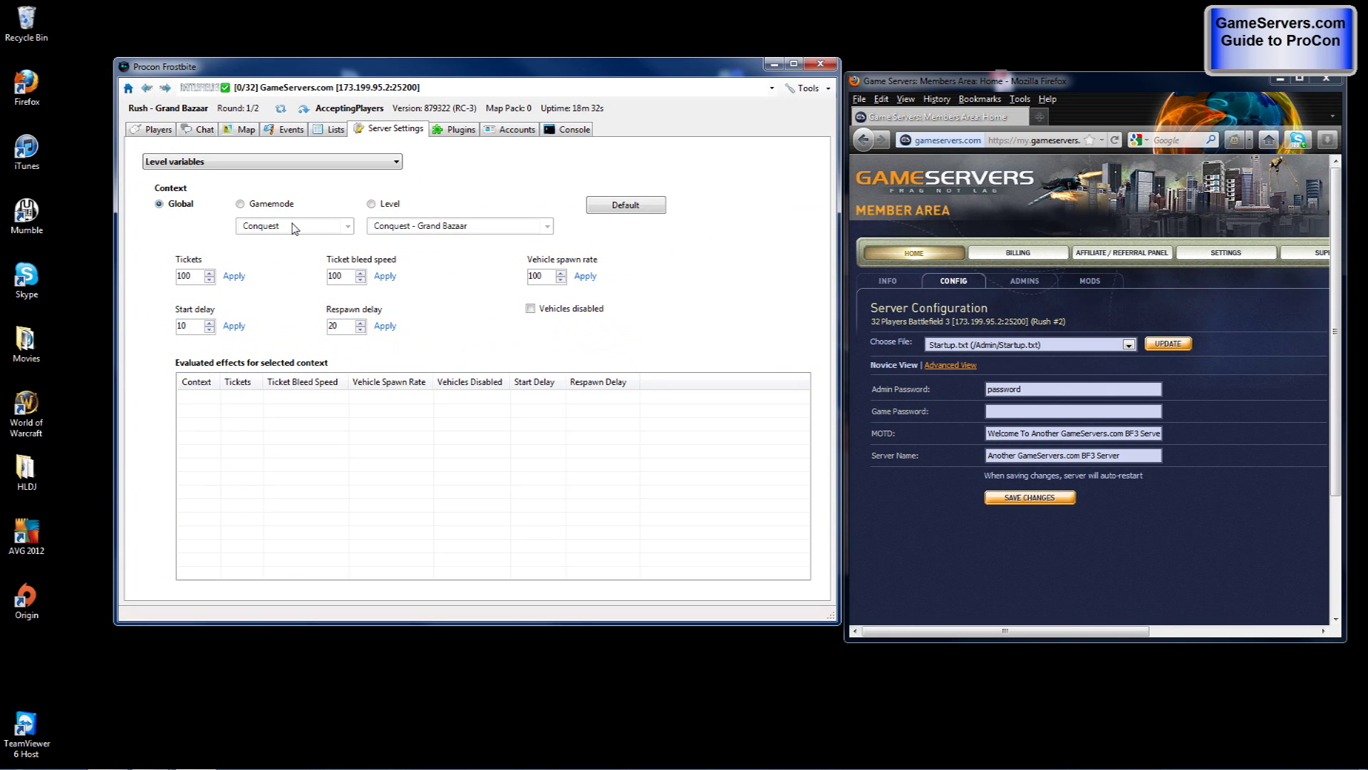
Step: Open the Config Generator section, look through the generated startup script and copy it to the clipboard
left_click(314, 163)
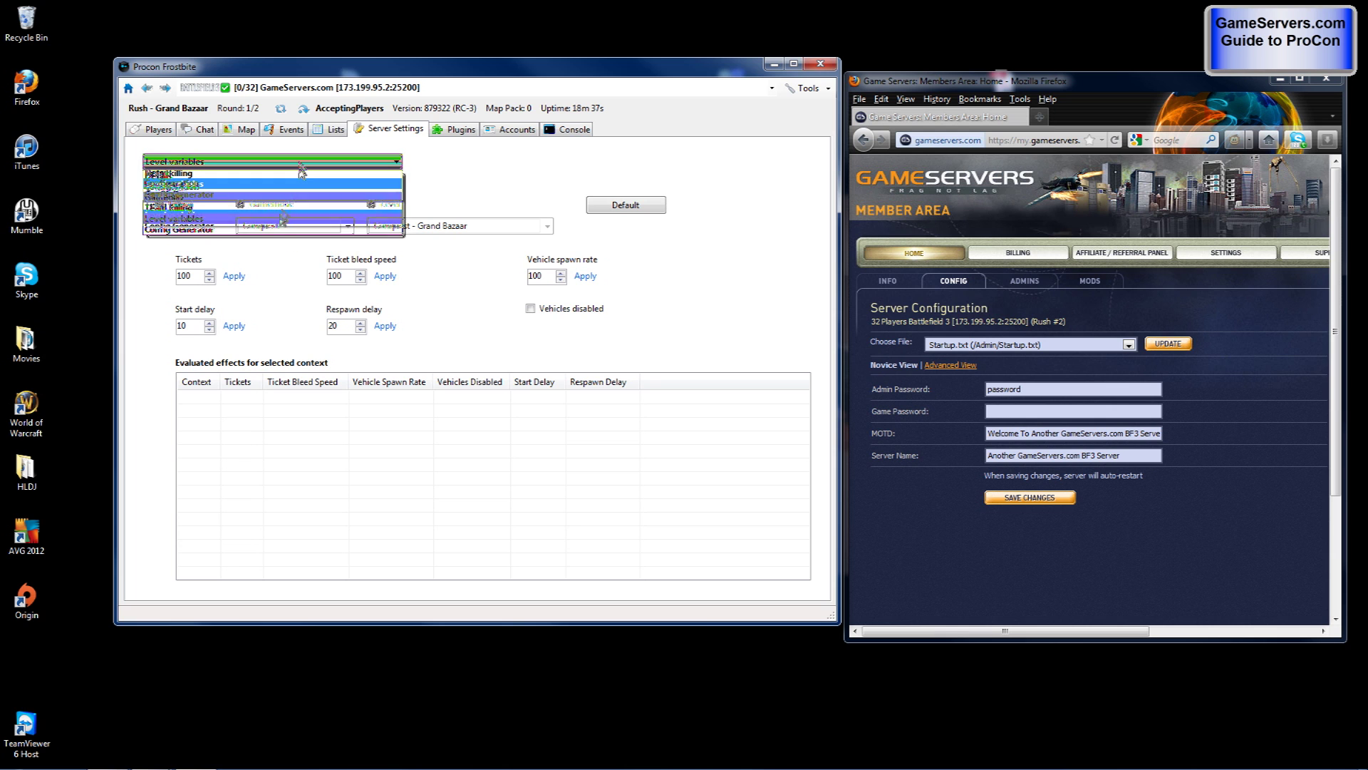
left_click(272, 229)
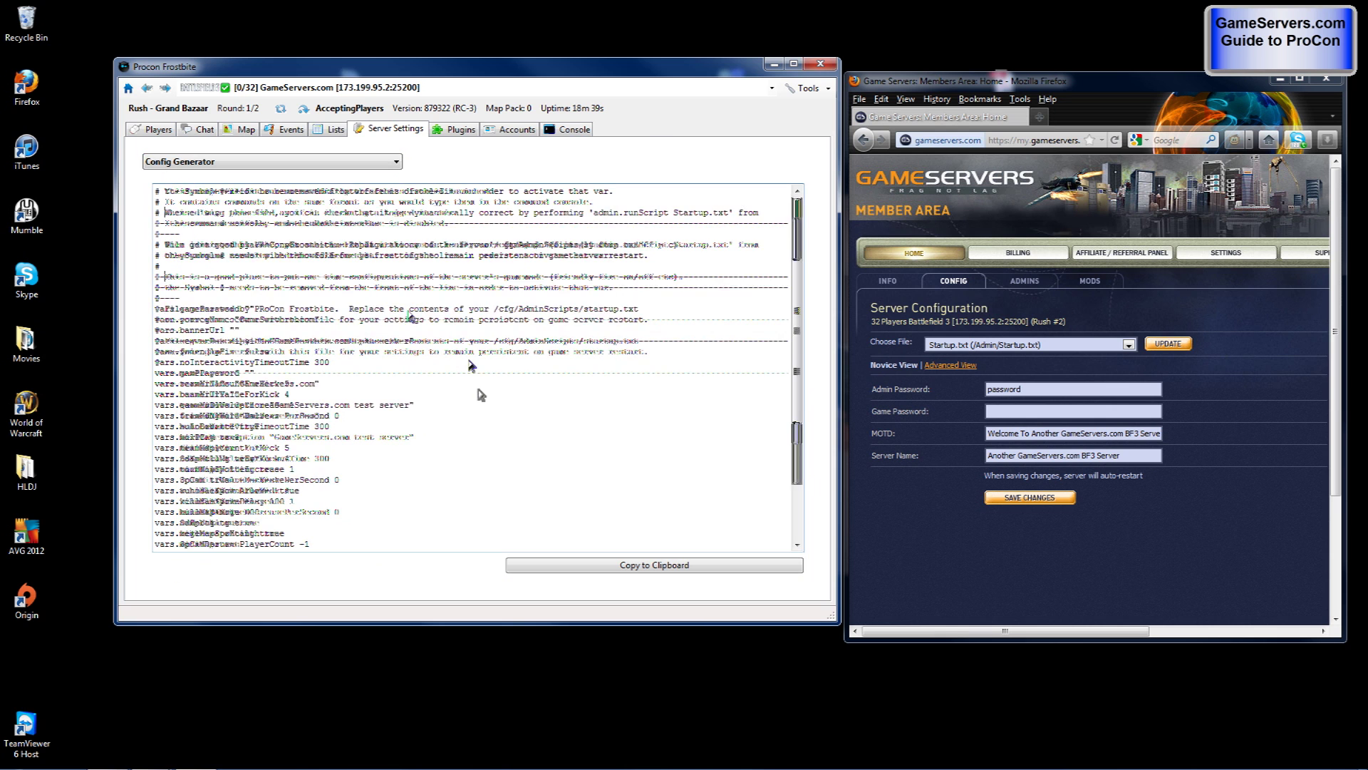
scroll(478, 387, "down", 5)
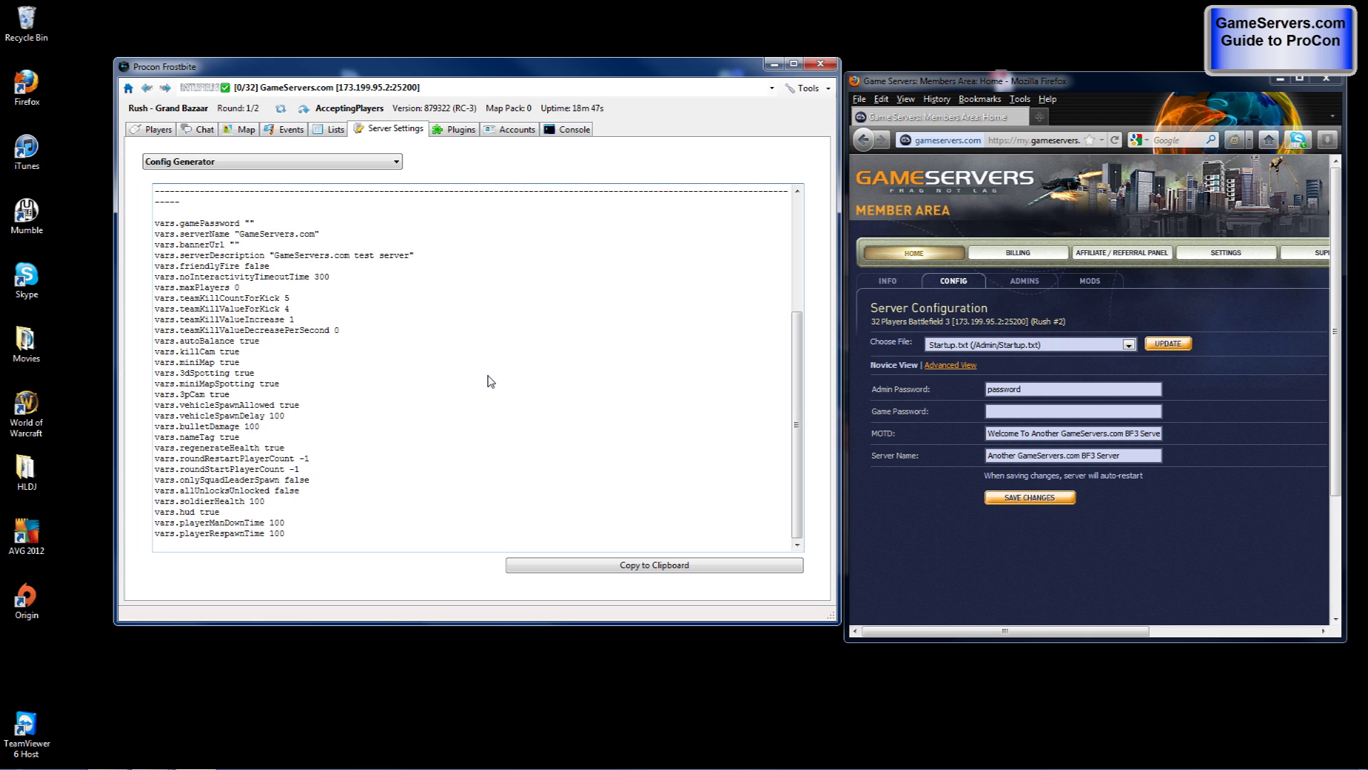
scroll(491, 381, "up", 6)
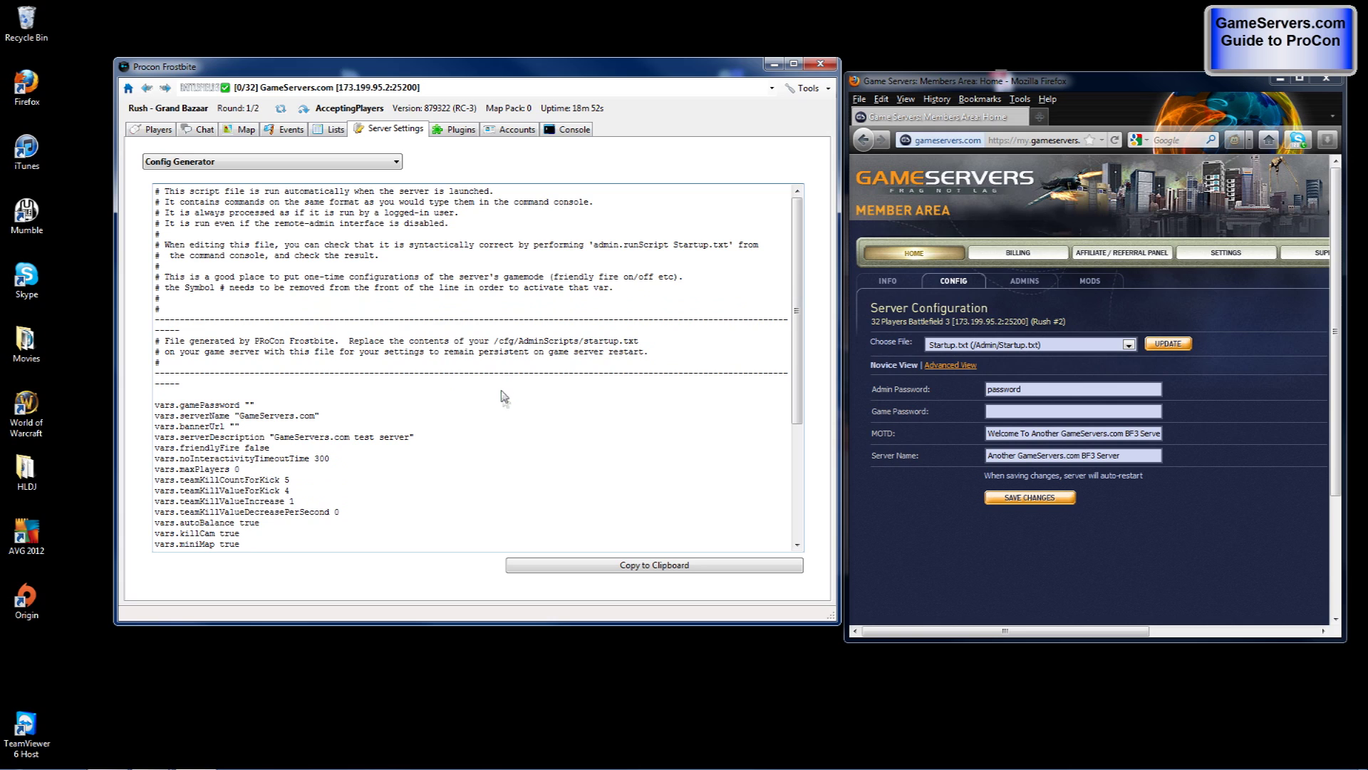
left_click(630, 566)
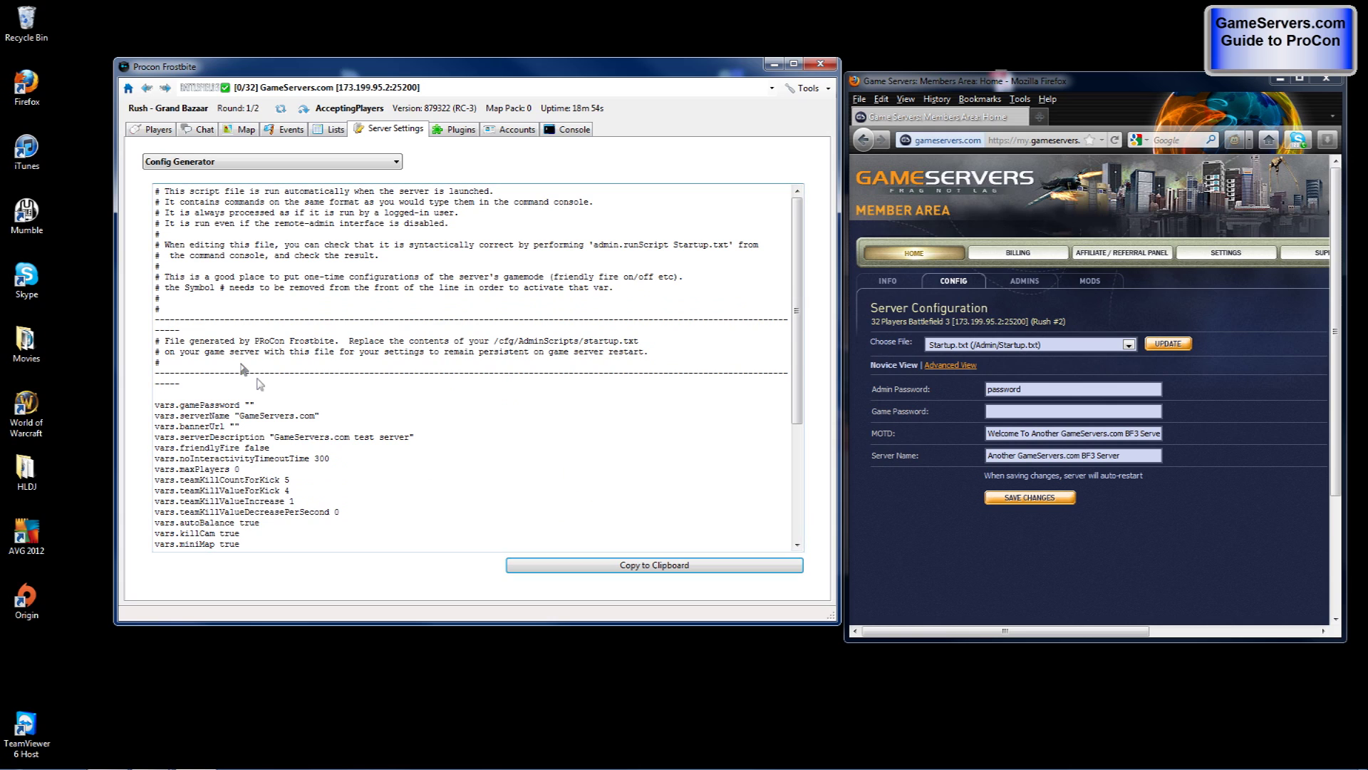
left_click(622, 559)
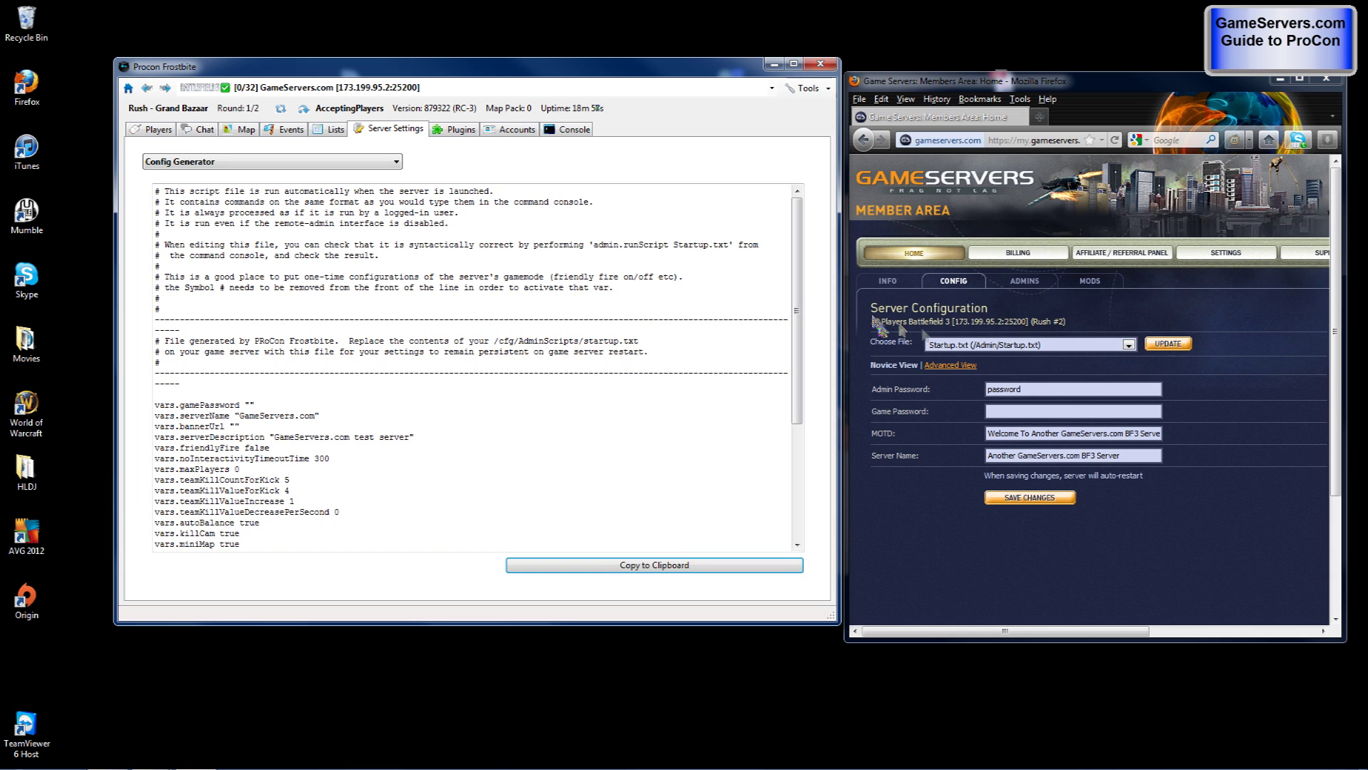
Step: In the advanced view of Startup.txt, replace all lines above punkBuster.activate with the copied ProCon script and save the changes
left_click(967, 366)
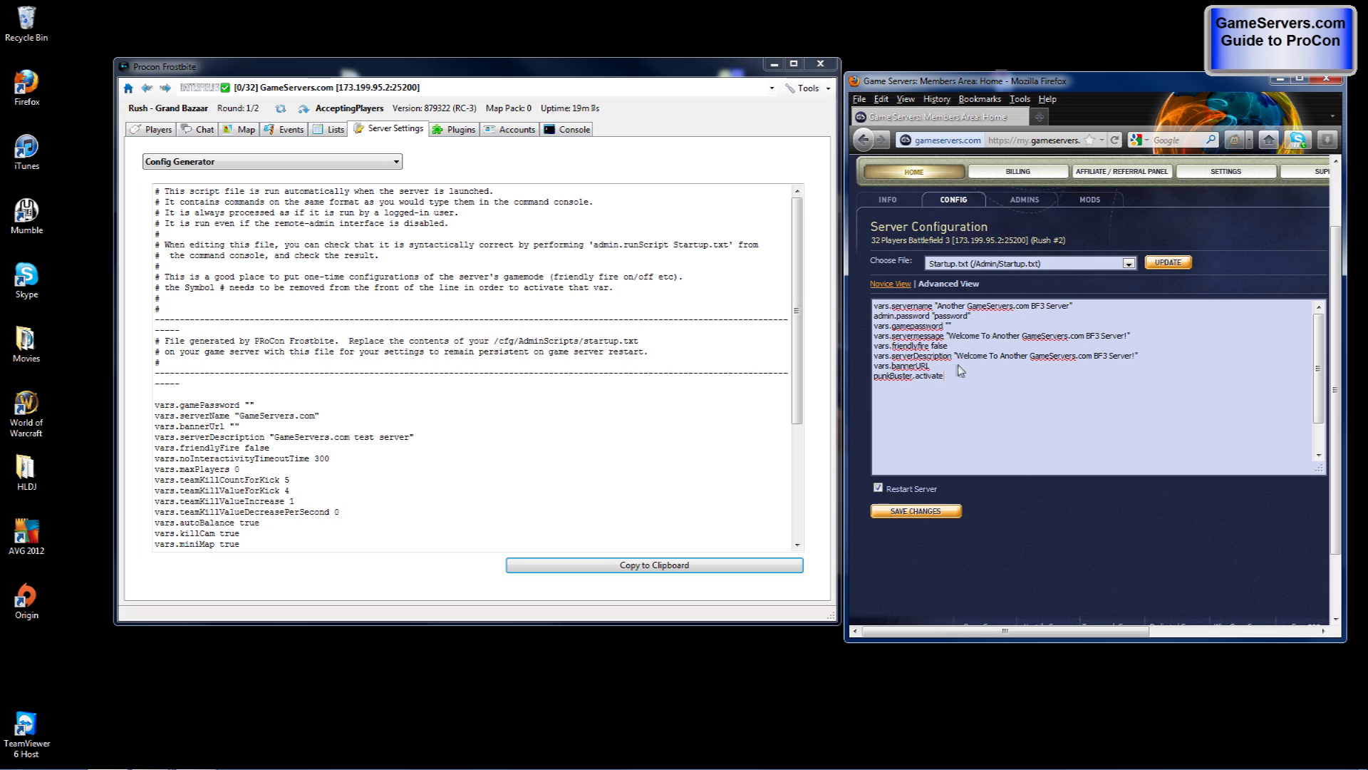
left_click_drag(960, 369, 855, 319)
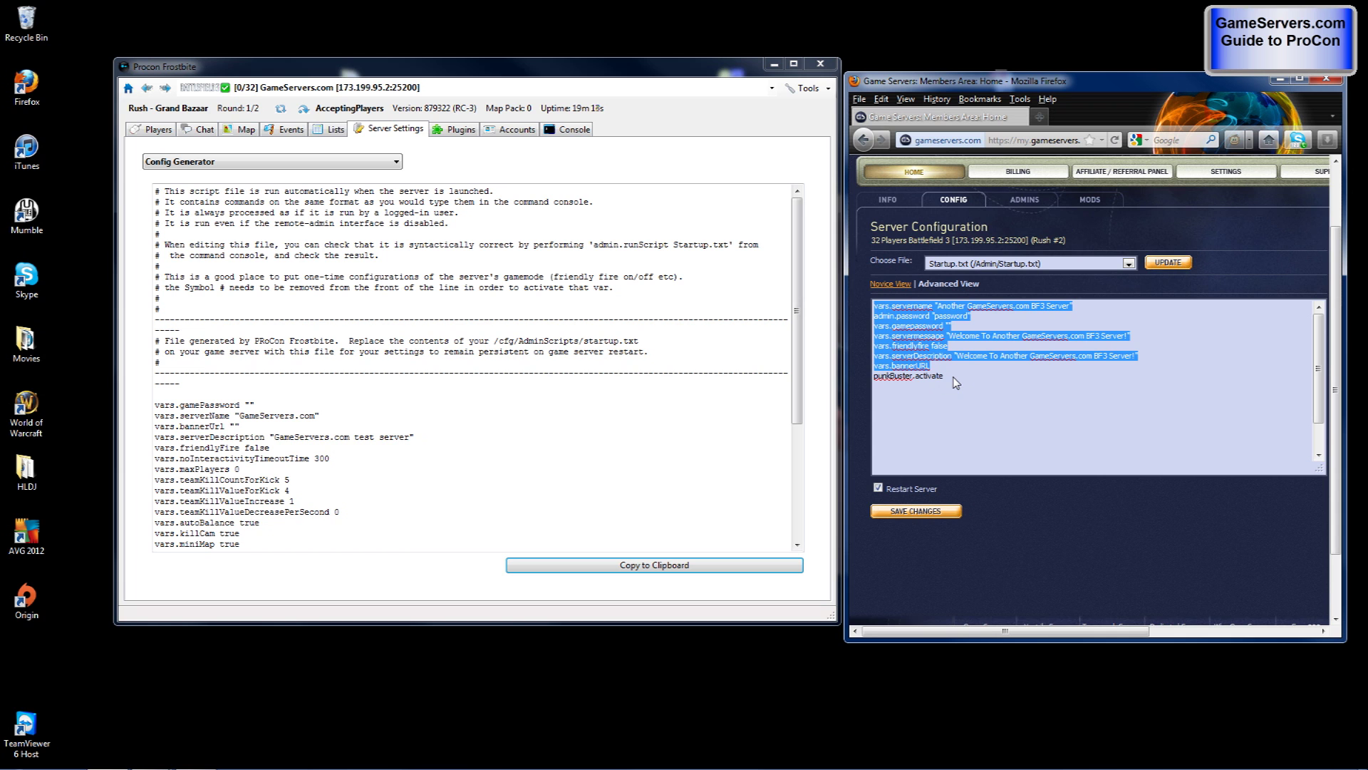
left_click(627, 404)
scroll(627, 416, "down", 6)
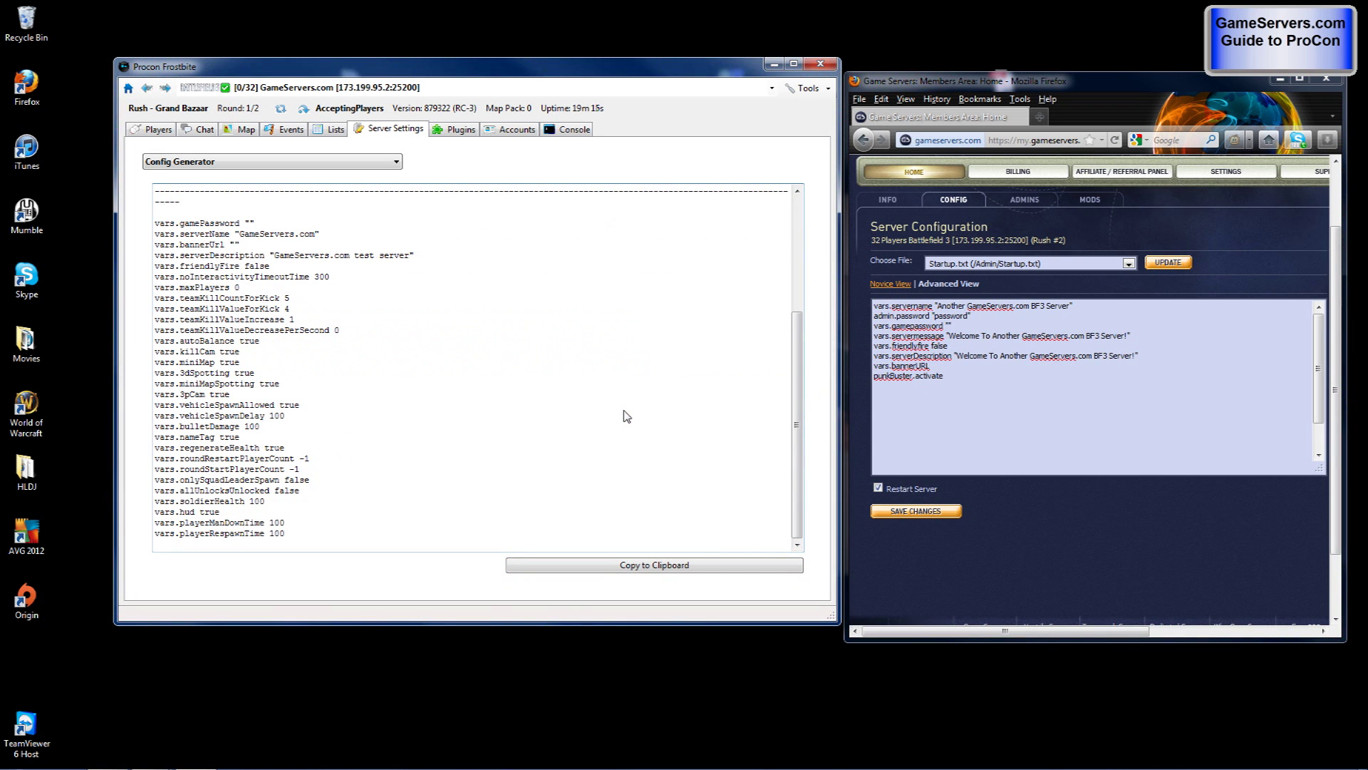
left_click_drag(947, 366, 834, 276)
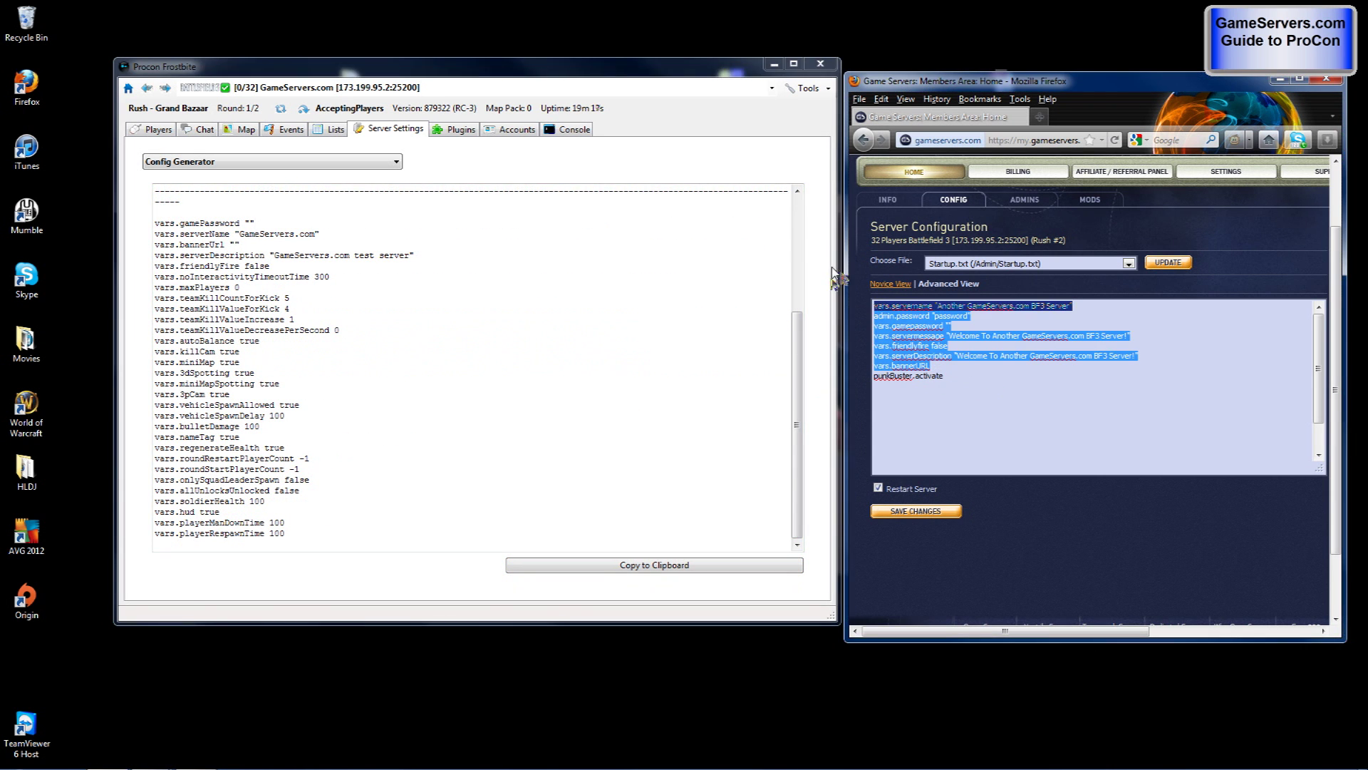
key("ctrl+v")
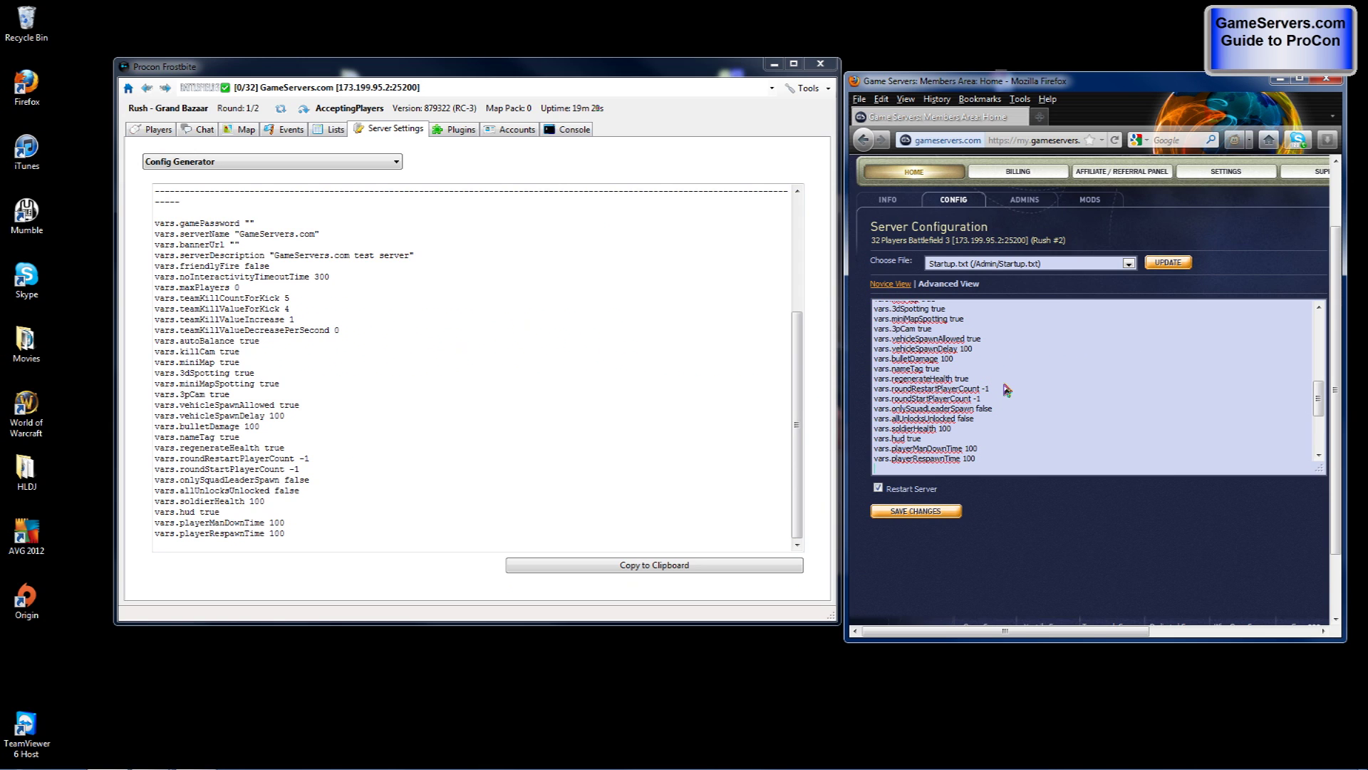
left_click(939, 512)
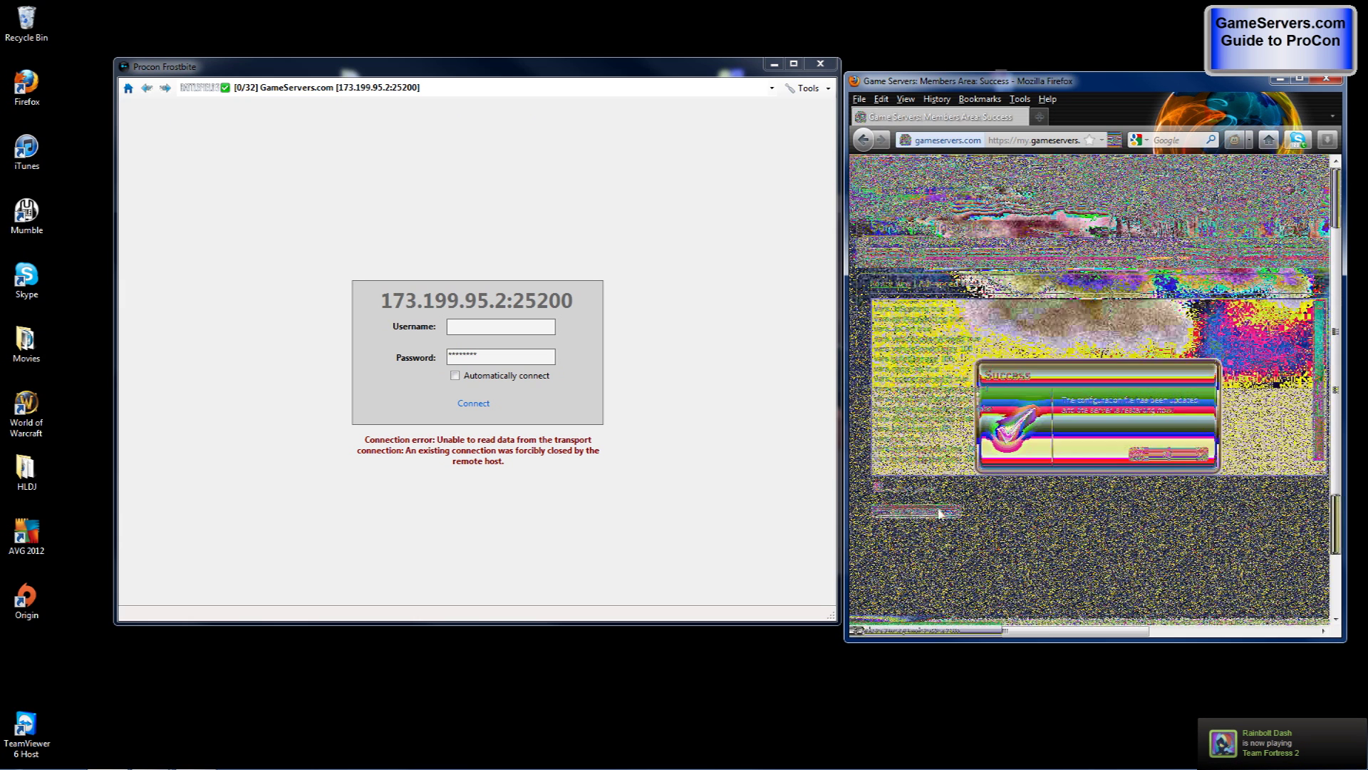
Step: Try to reconnect ProCon to the server, re-entering the connection's password
left_click(474, 403)
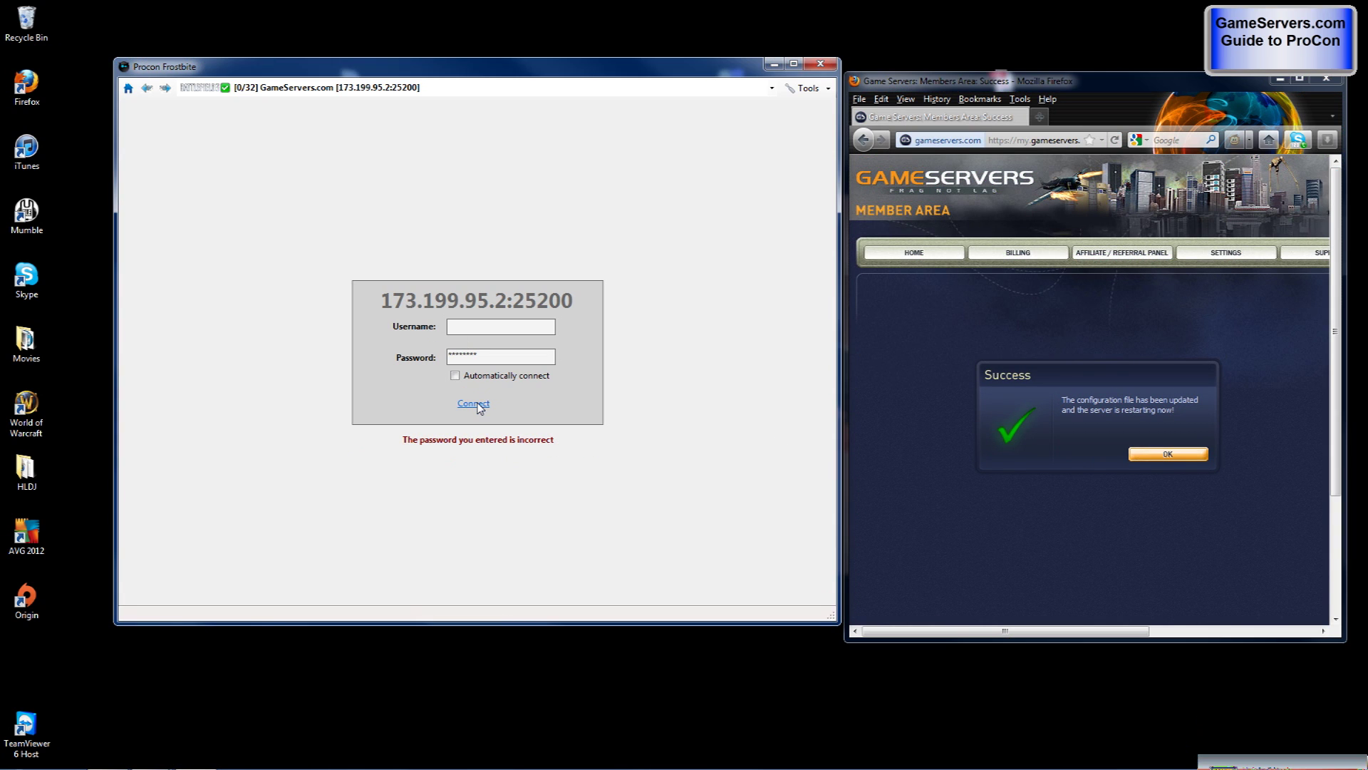
double_click(491, 357)
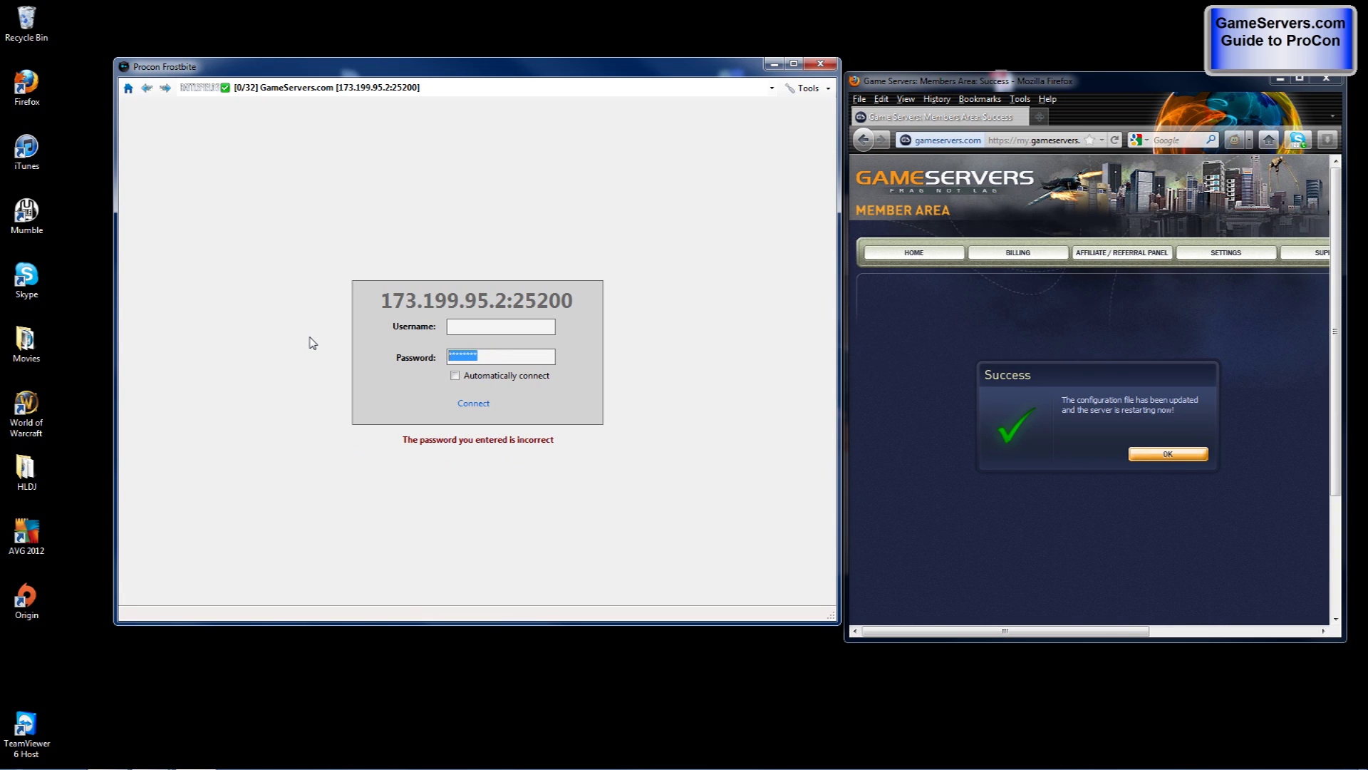
type("********")
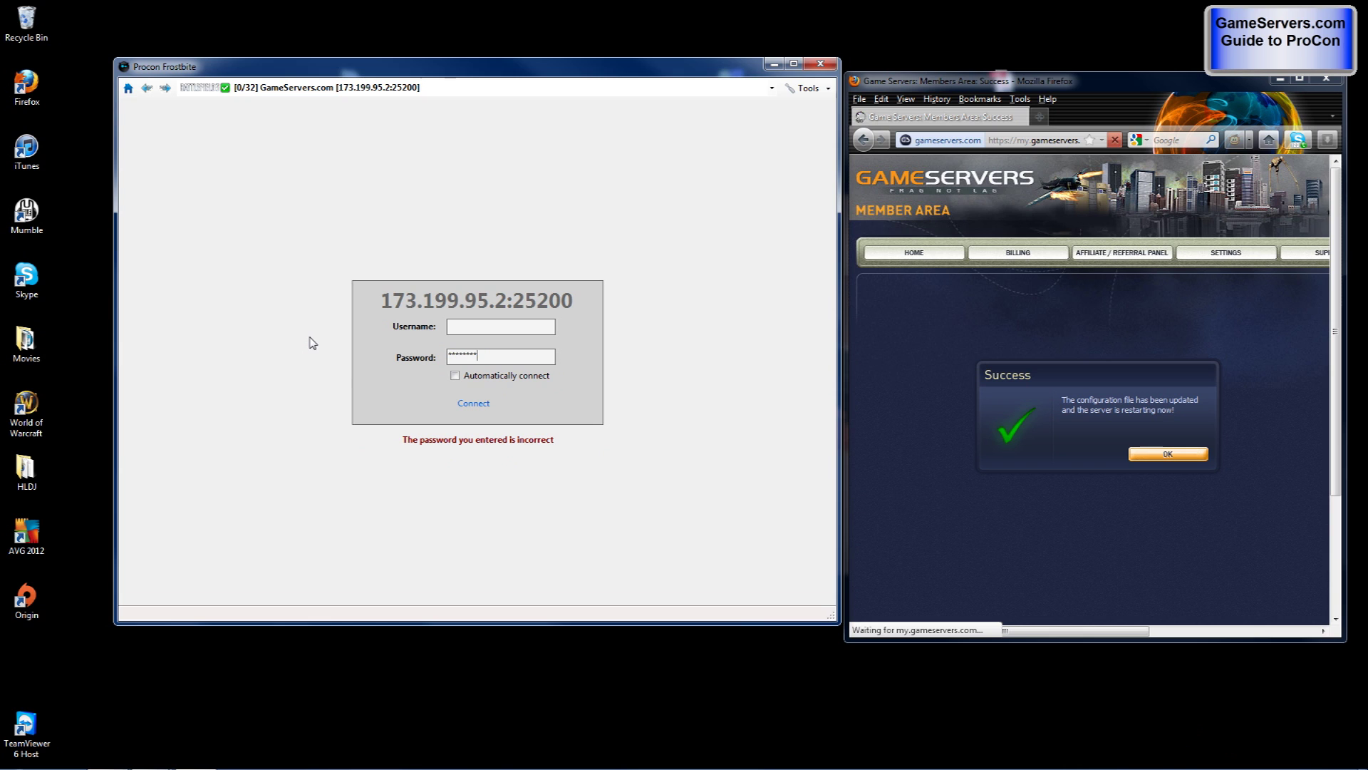
left_click(473, 403)
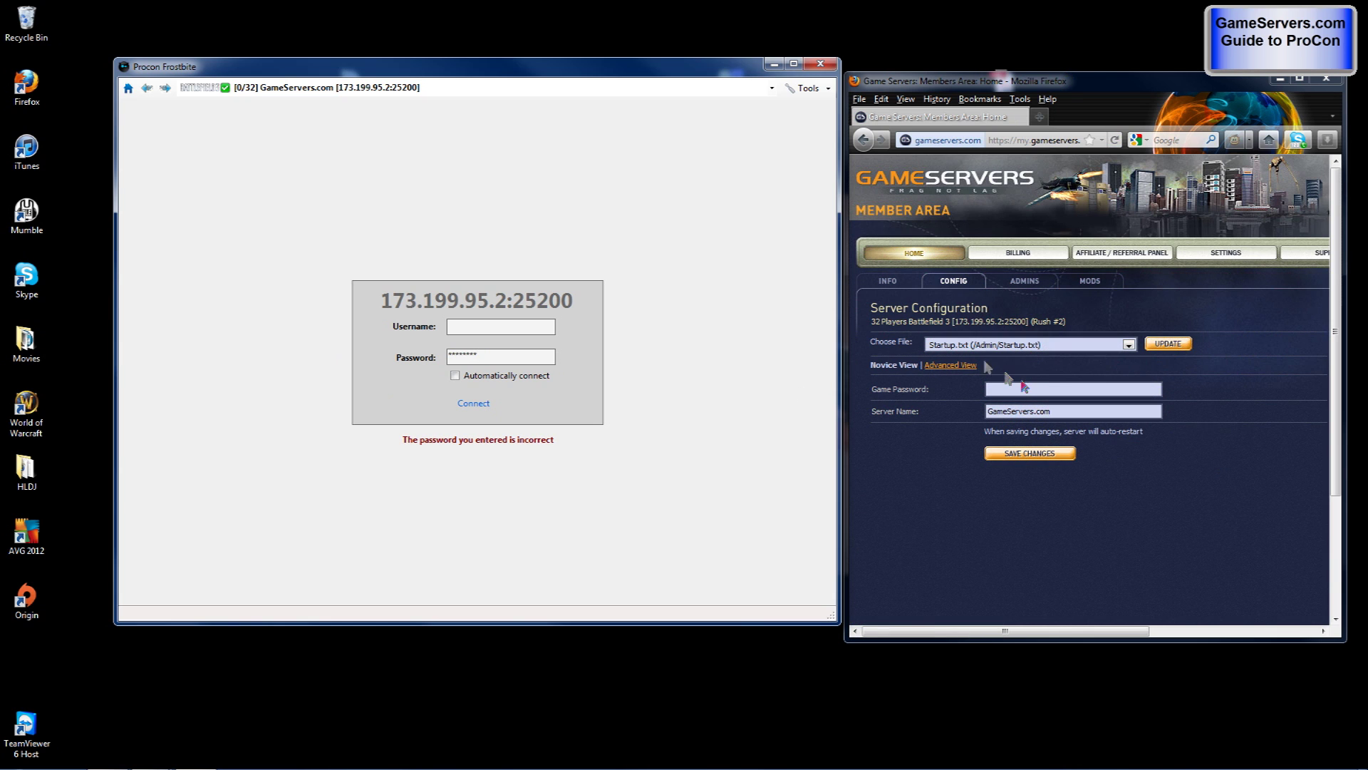
Step: Examine the saved Startup.txt script in the web panel's advanced view, from the header comments to the punkBuster.activate line
left_click(958, 364)
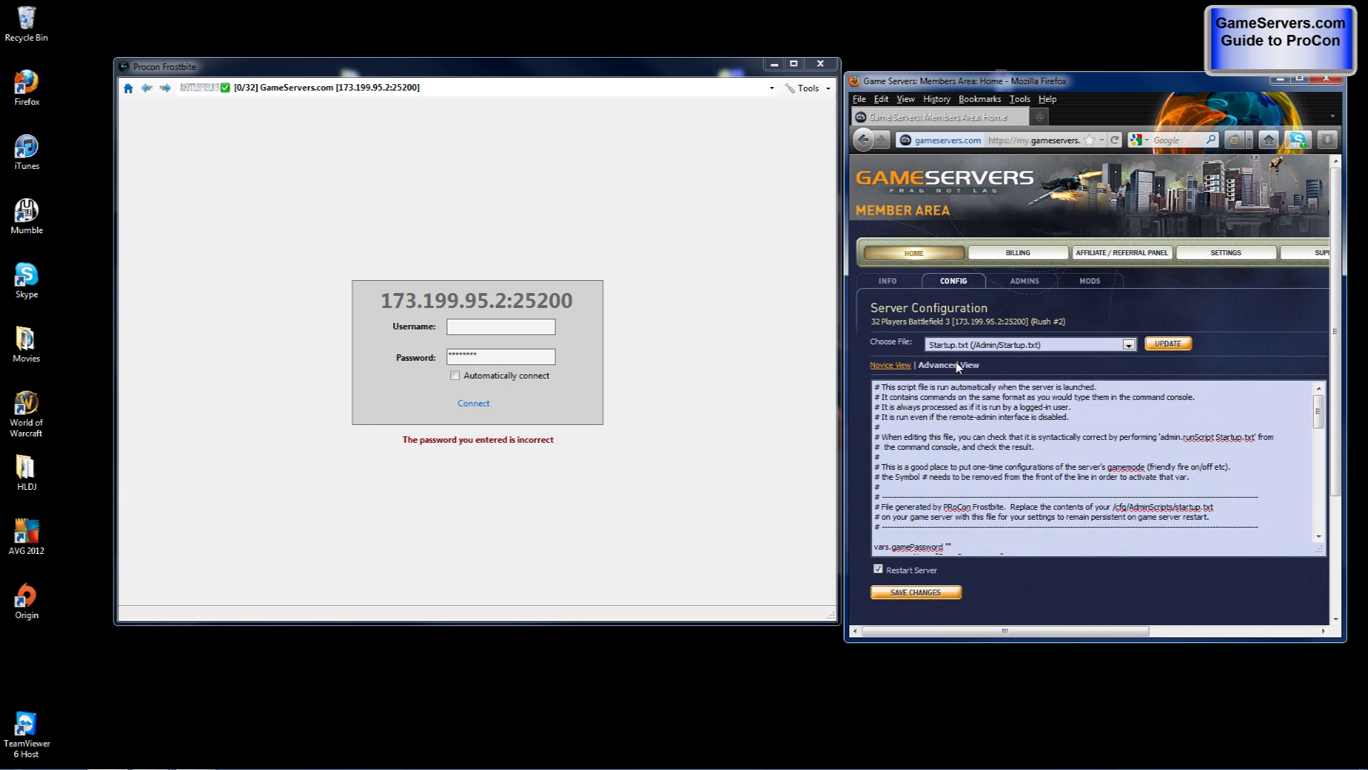
scroll(958, 463, "down", 3)
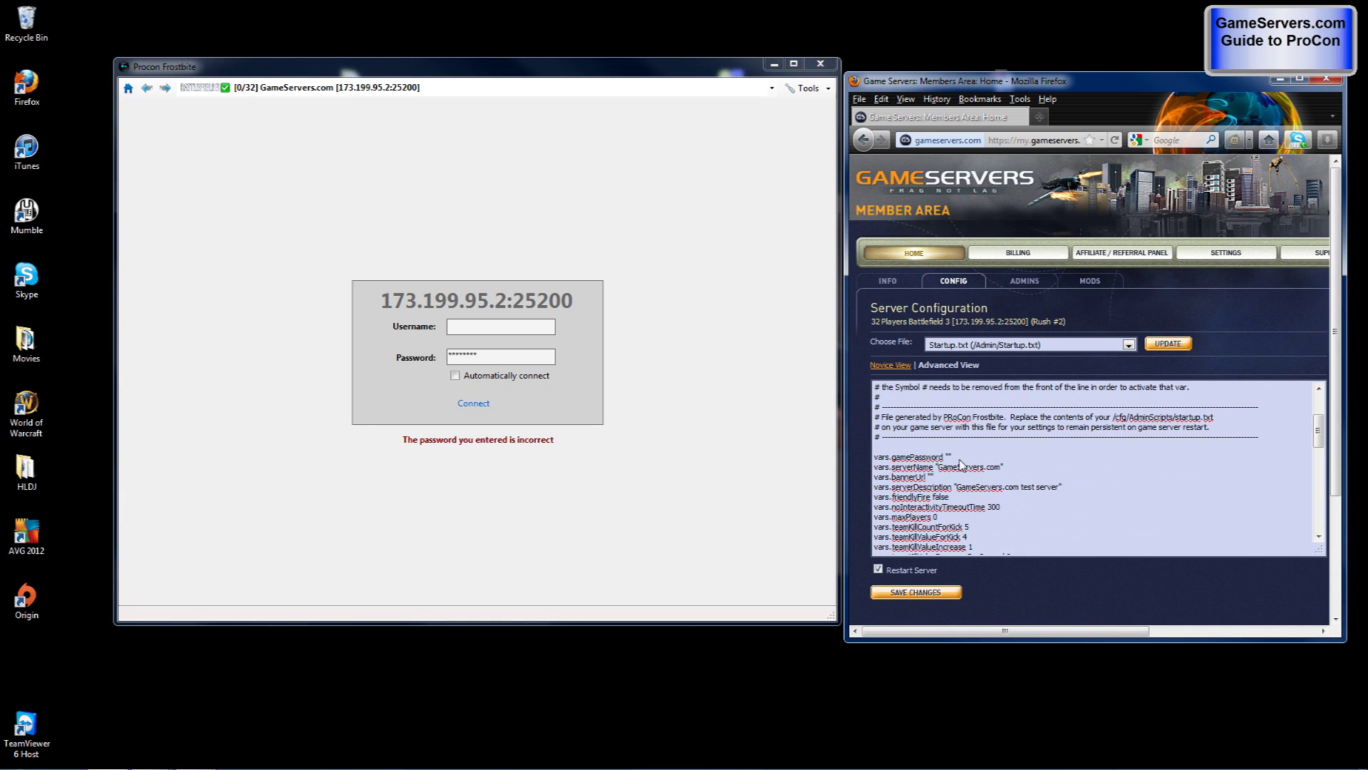
scroll(960, 463, "down", 10)
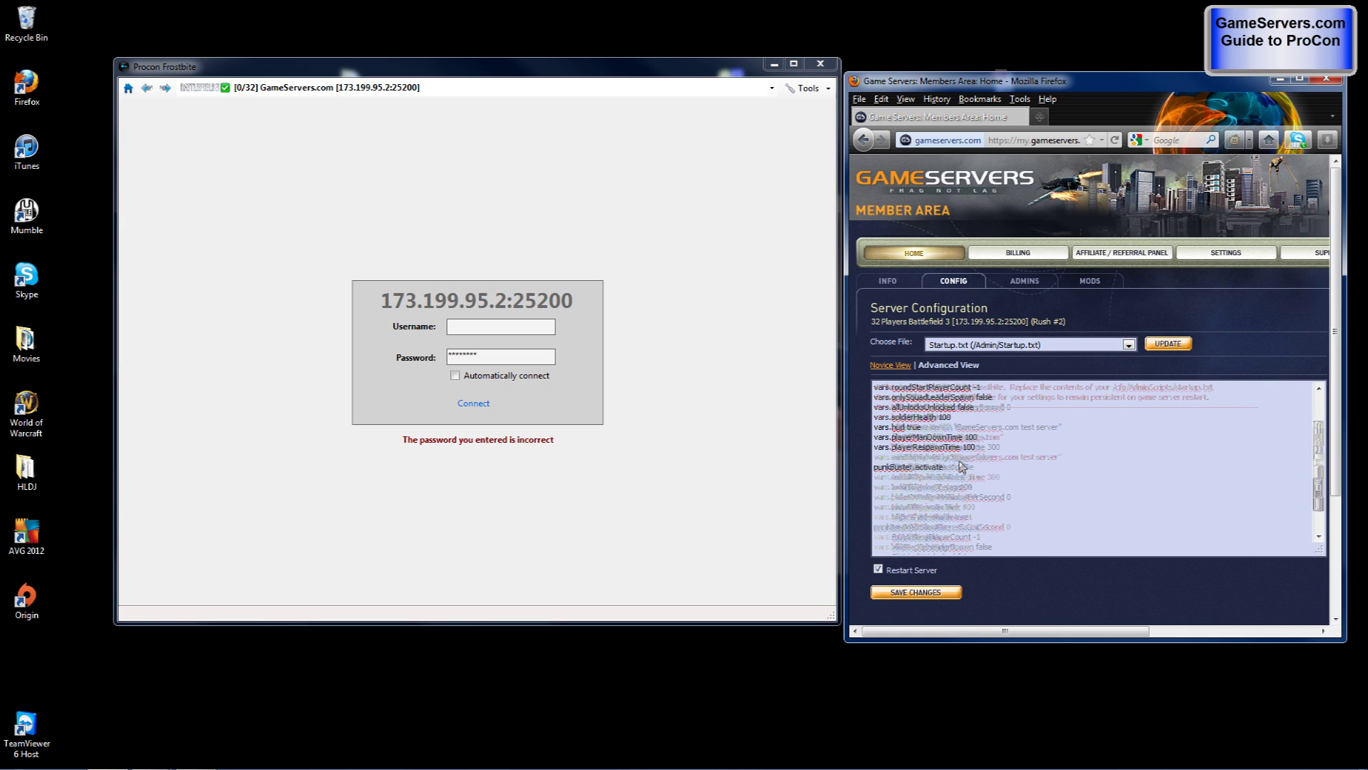
scroll(961, 464, "up", 1)
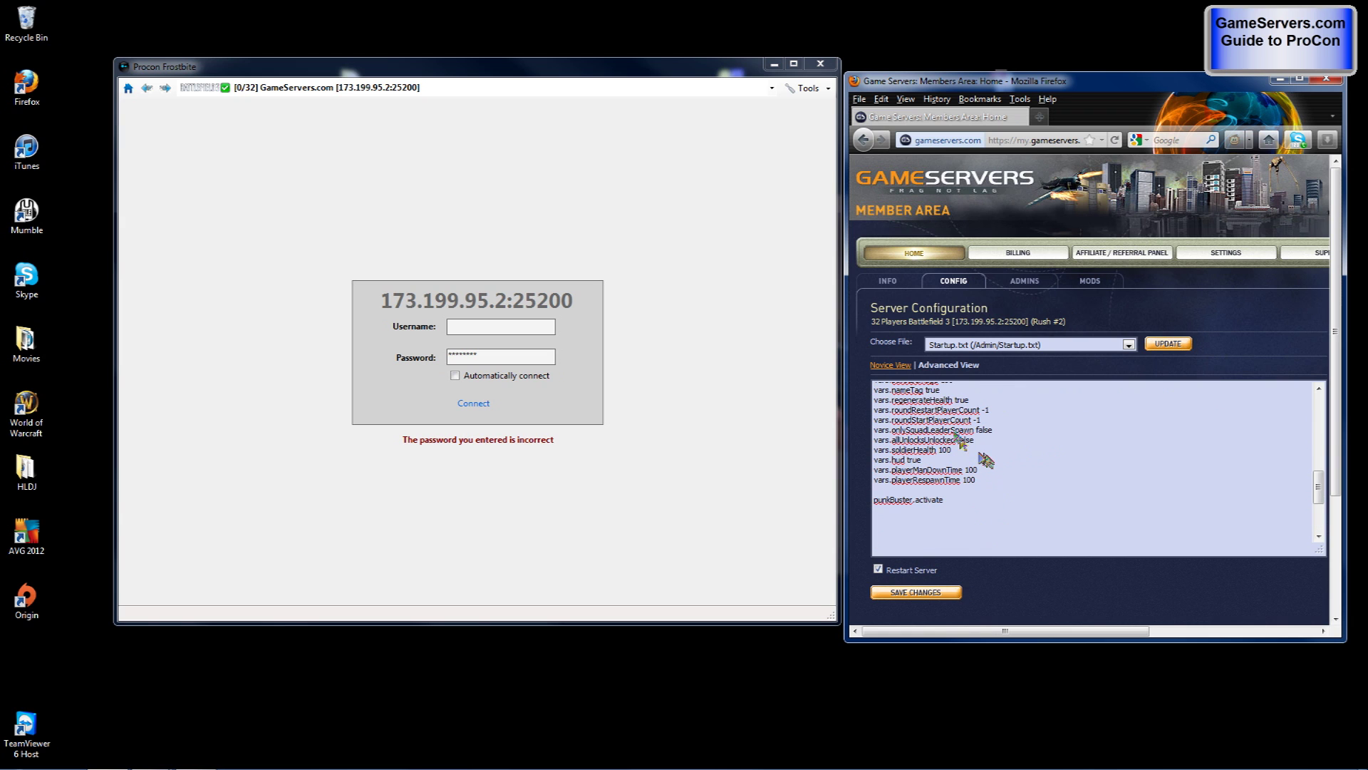
scroll(989, 463, "up", 5)
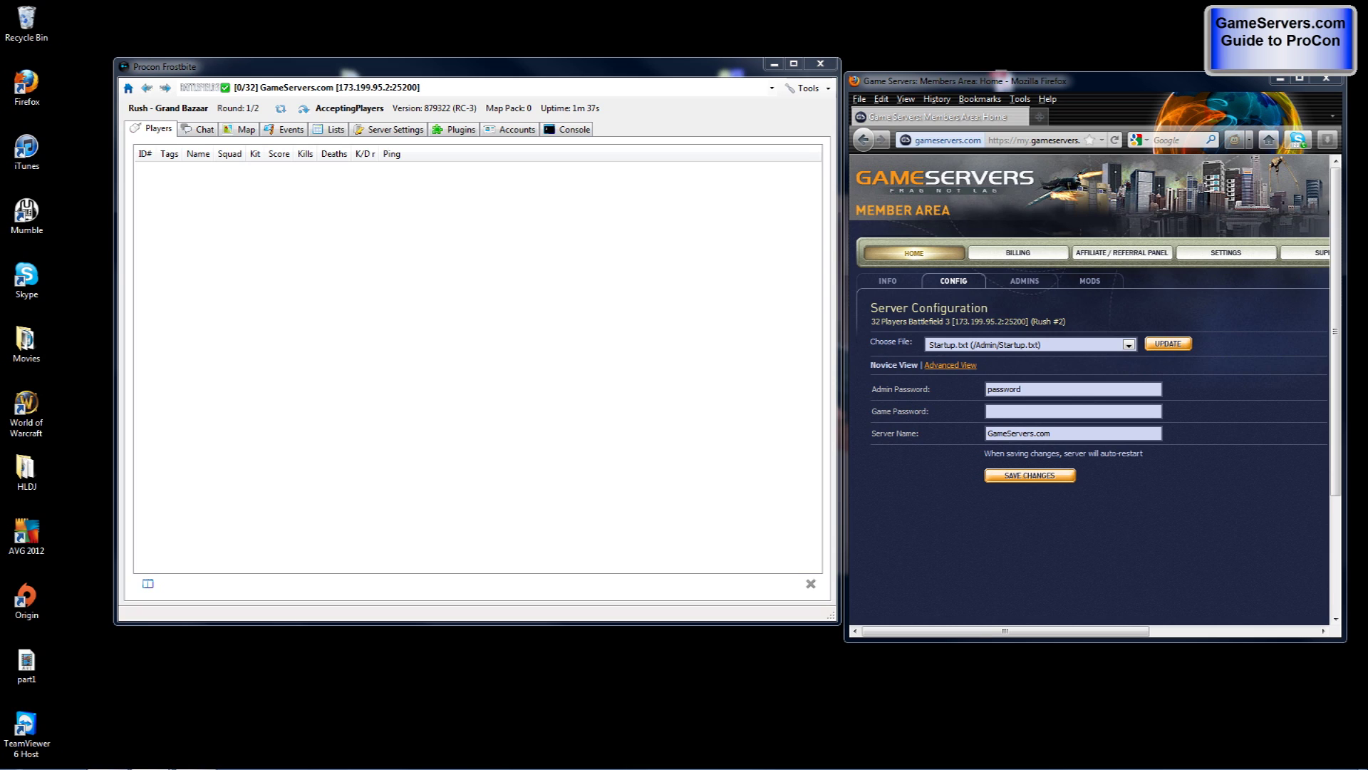
Step: Close ProCon and open the BF3 PC Base Game Maps and Modes PDF from the desktop
left_click(826, 63)
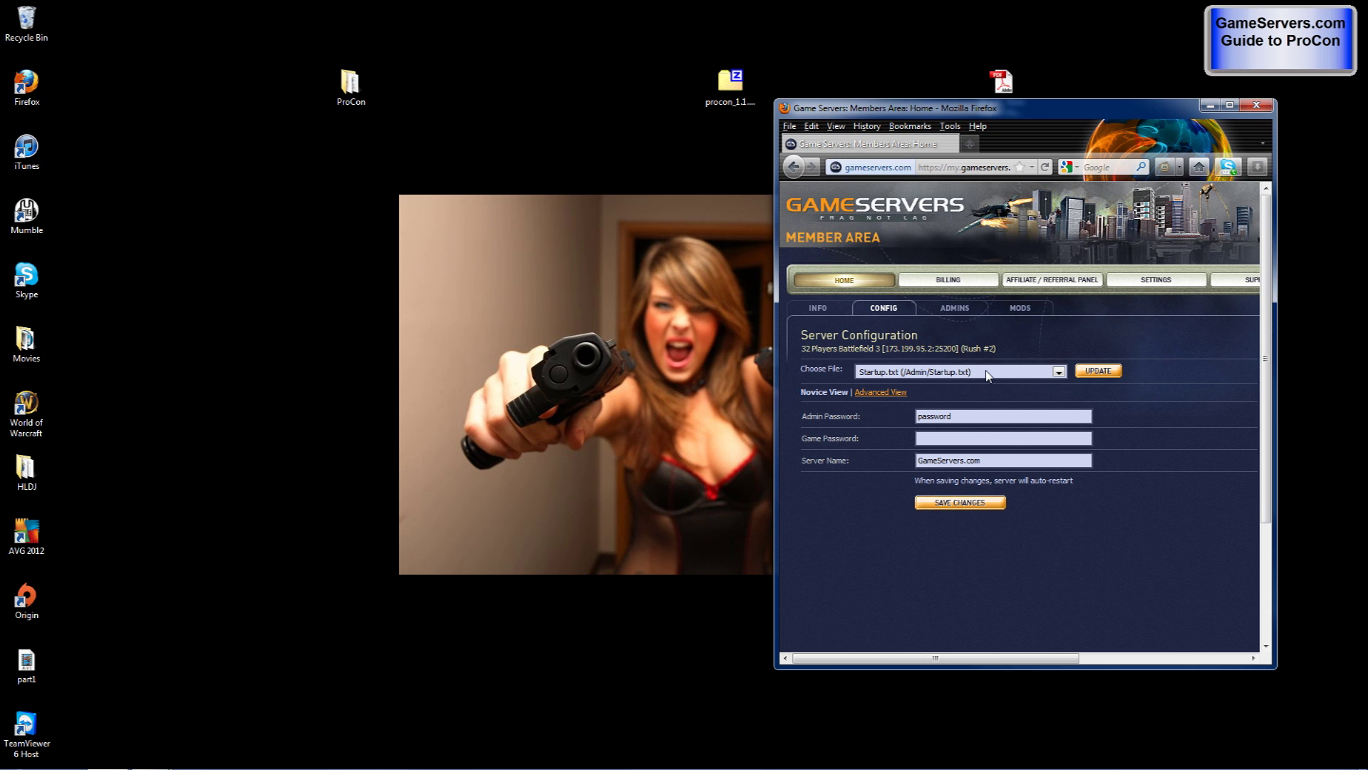
left_click(977, 97)
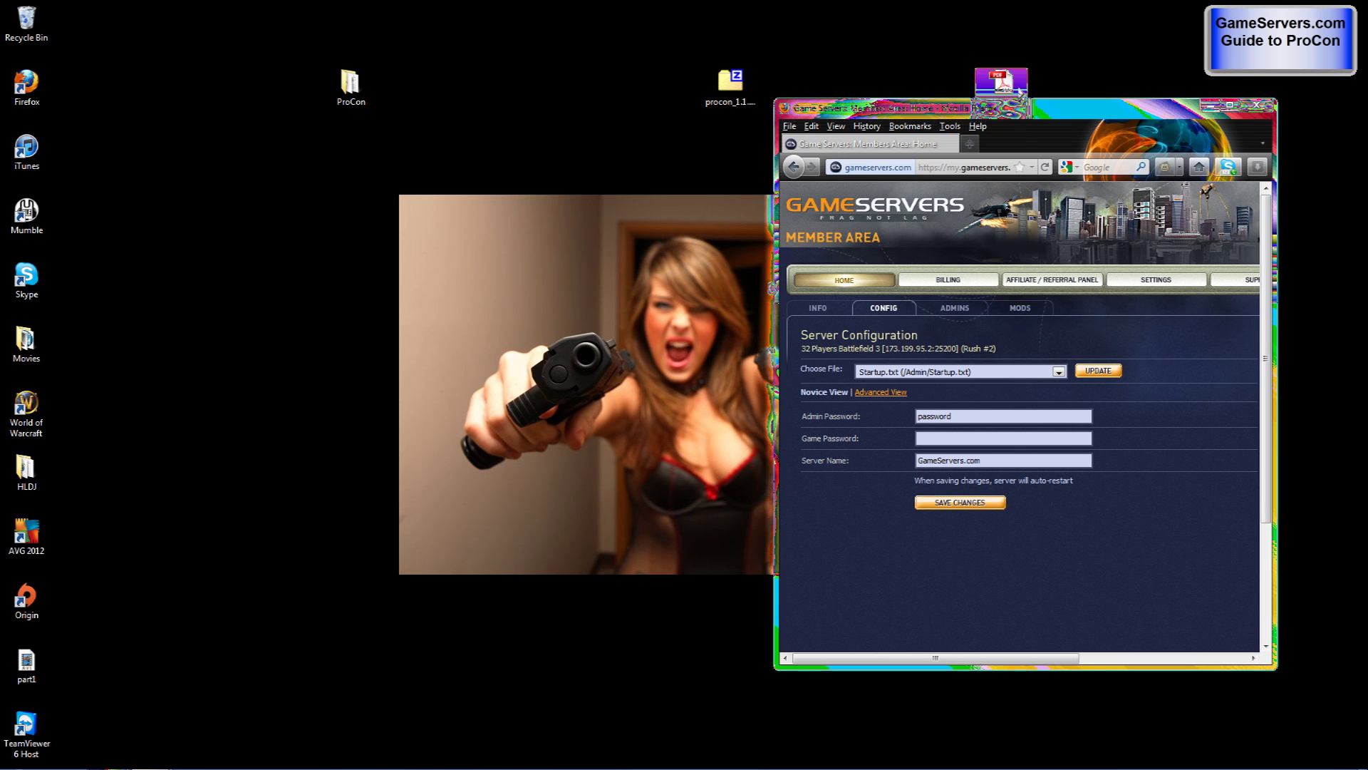
double_click(977, 97)
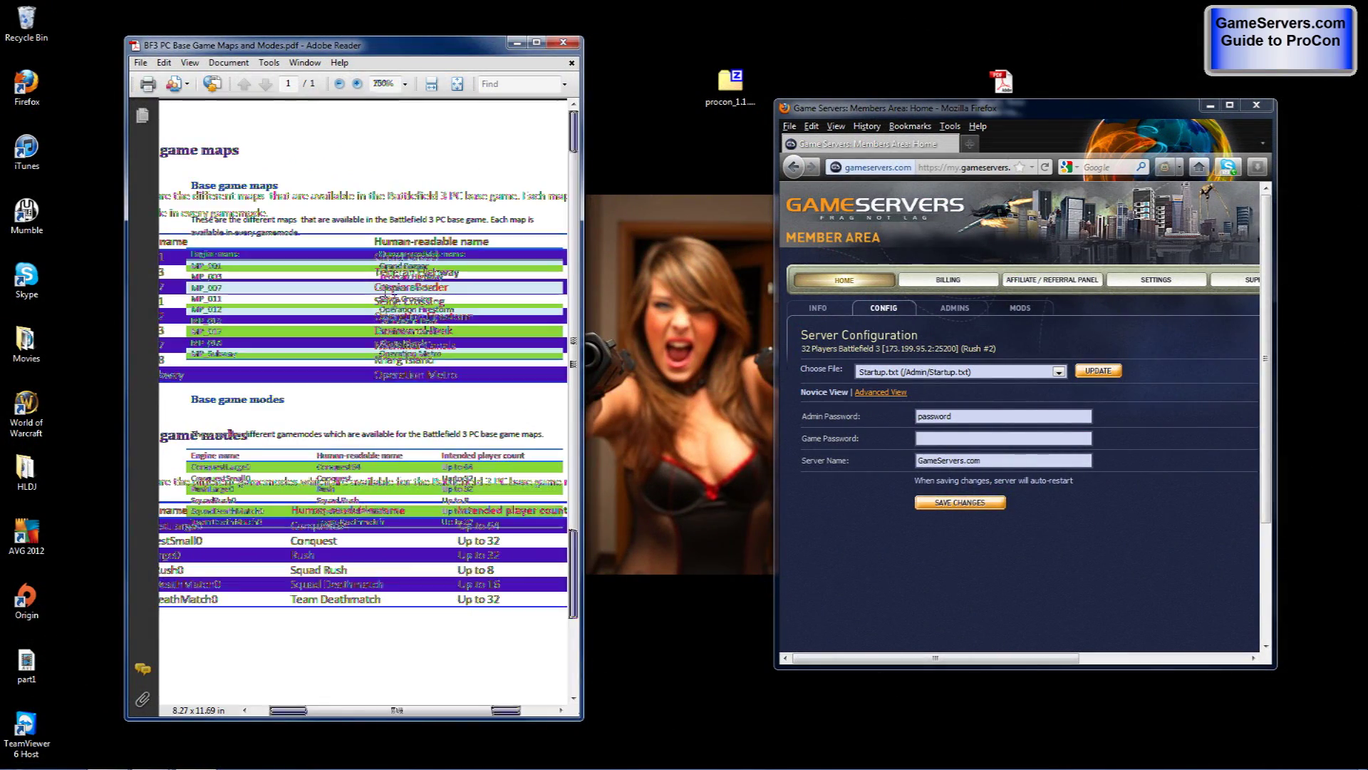
Step: Load the Map Cycle (/Admin/MapList.txt) file in the server configuration and delete all of its entries
left_click(1044, 372)
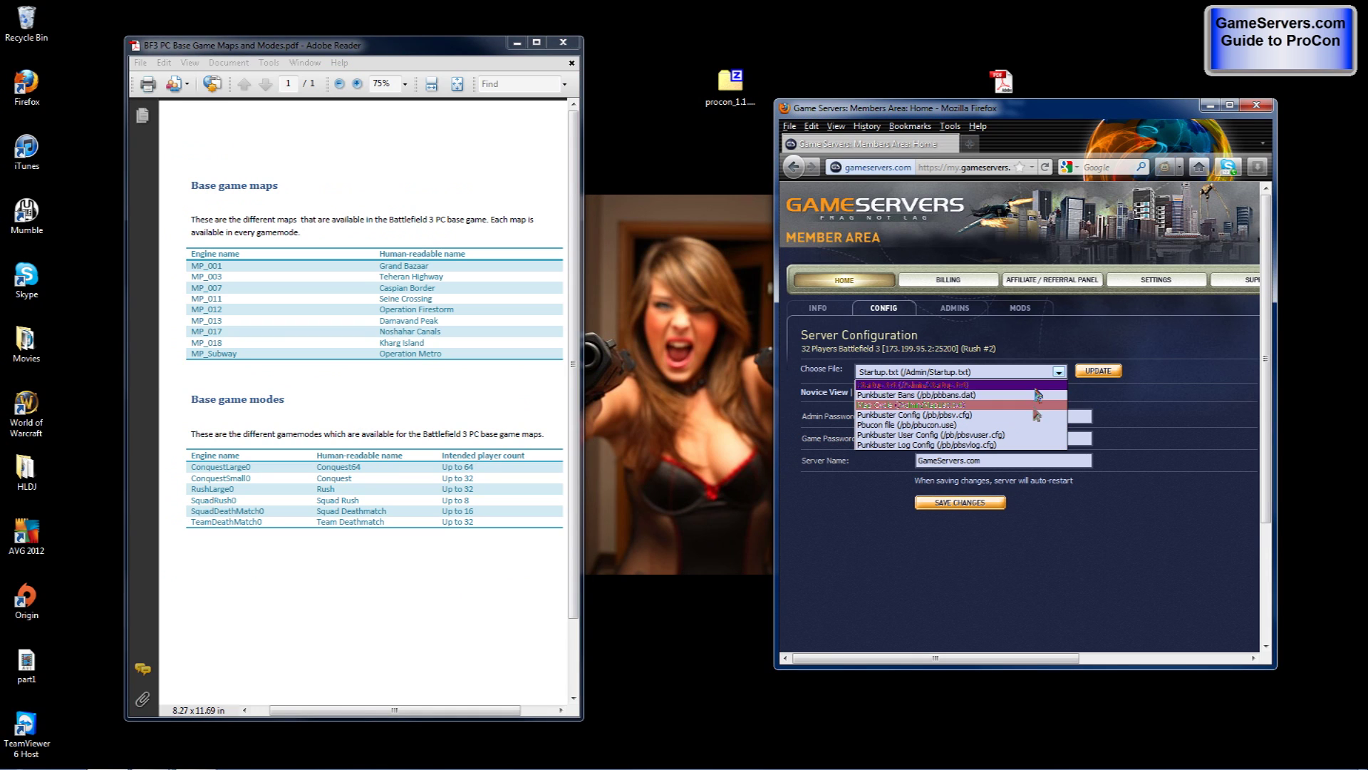
left_click(1037, 404)
left_click(1100, 375)
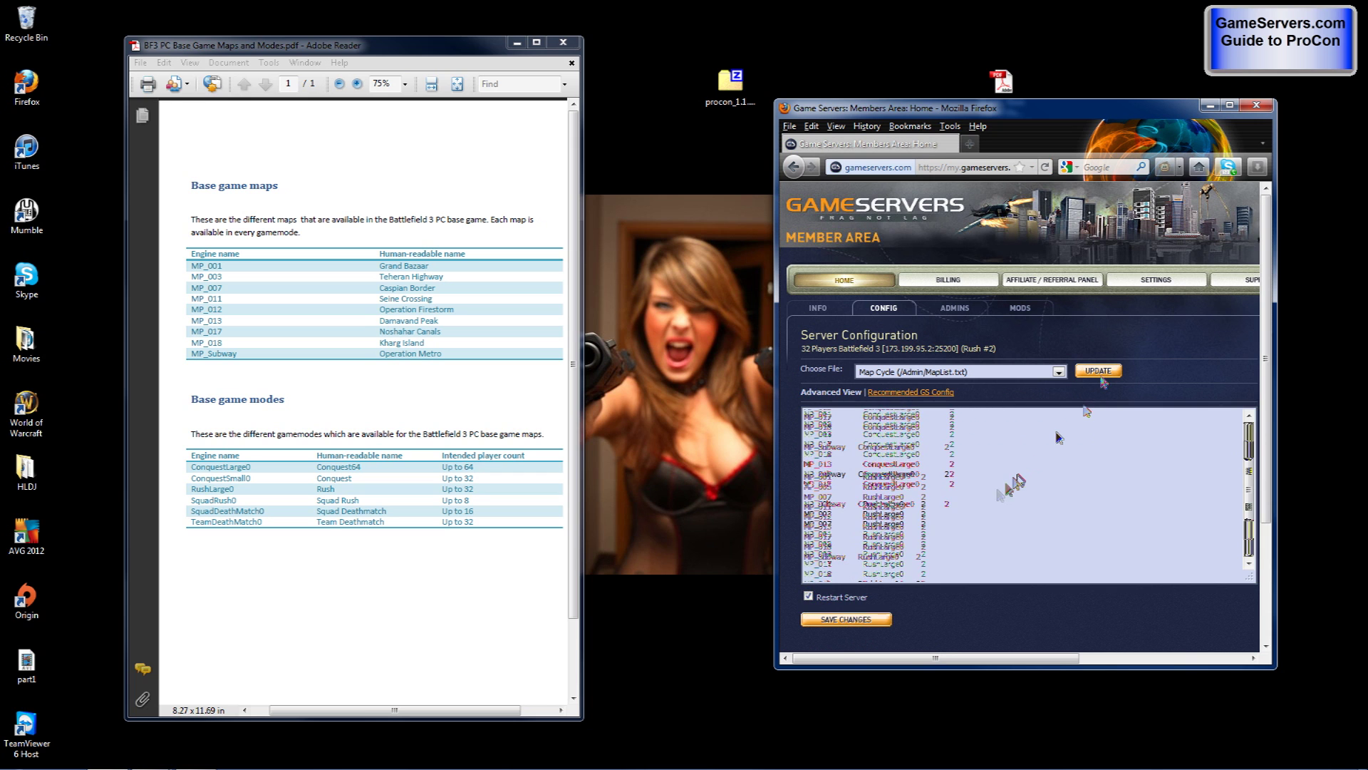
scroll(1004, 491, "down", 4)
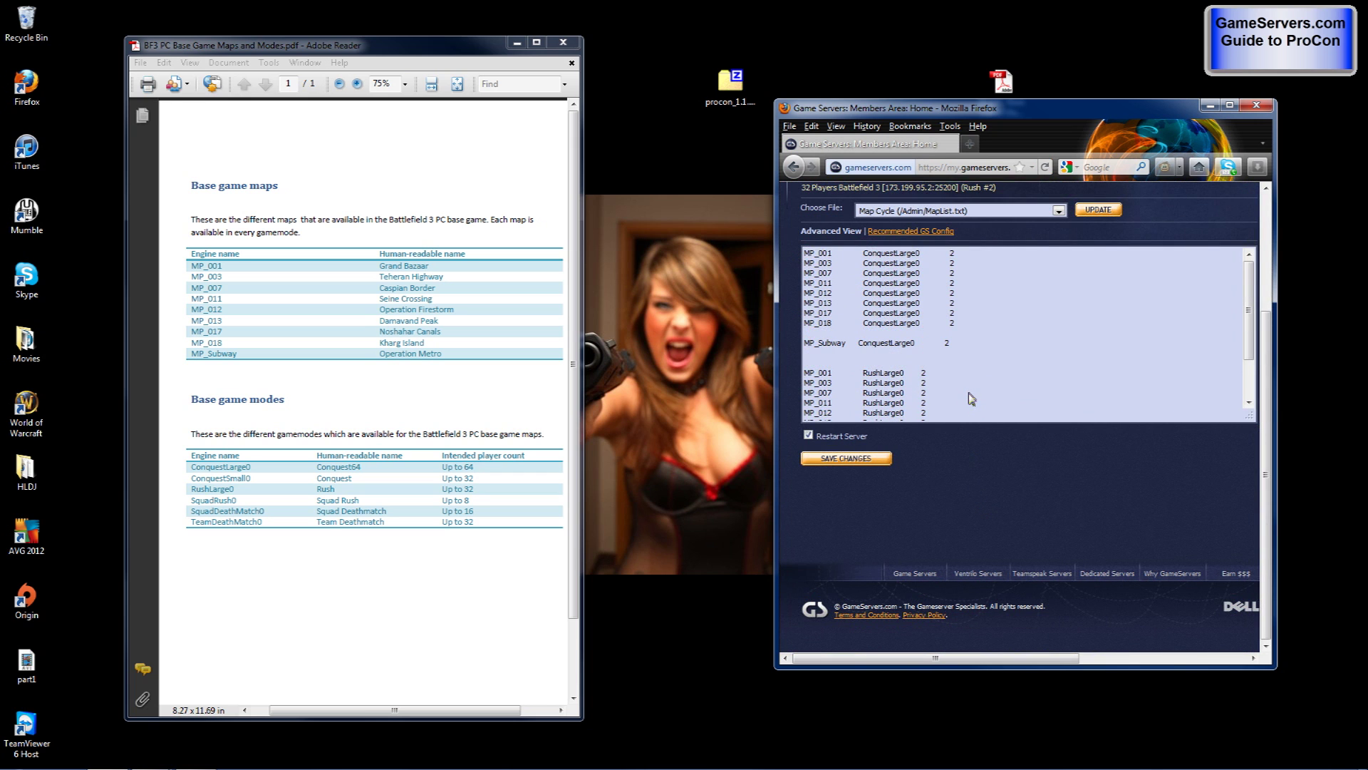
left_click(942, 362)
key("ctrl+a")
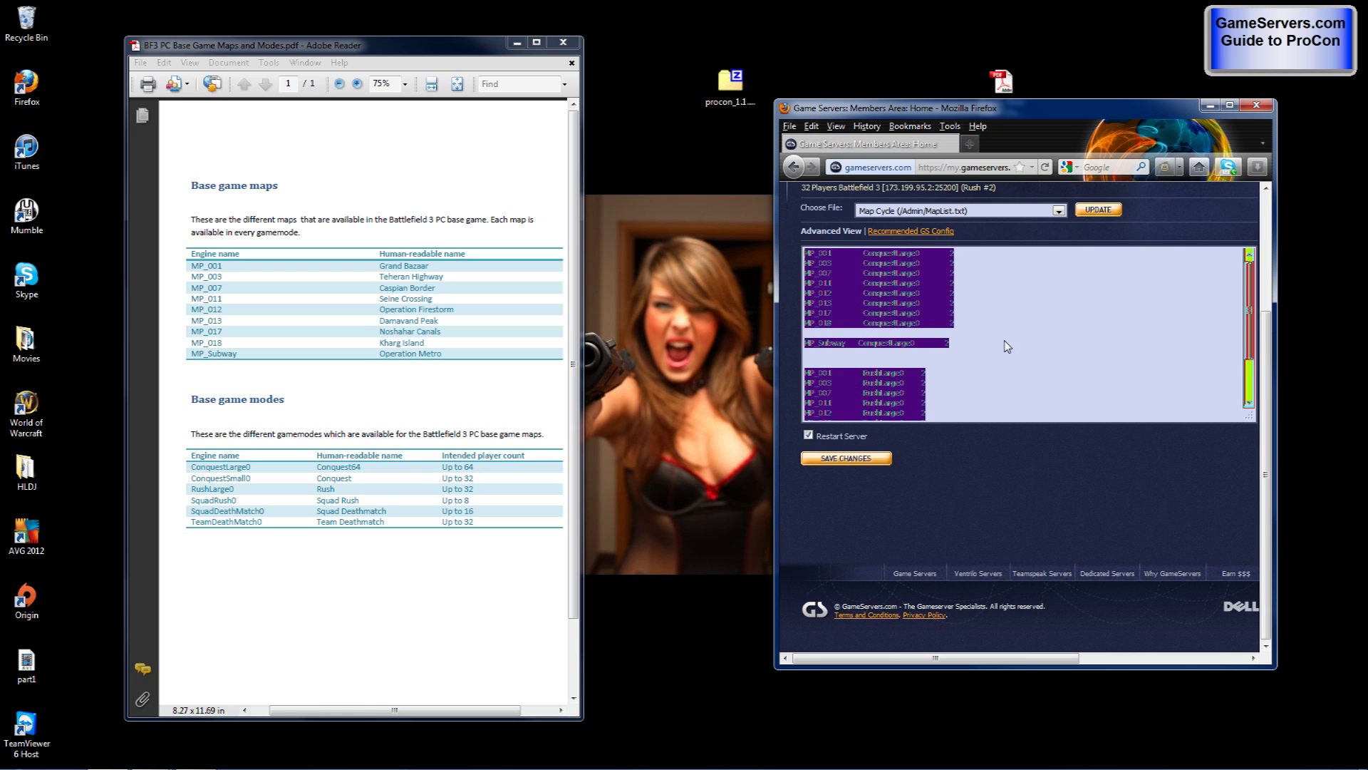
key("Delete")
scroll(998, 428, "up", 4)
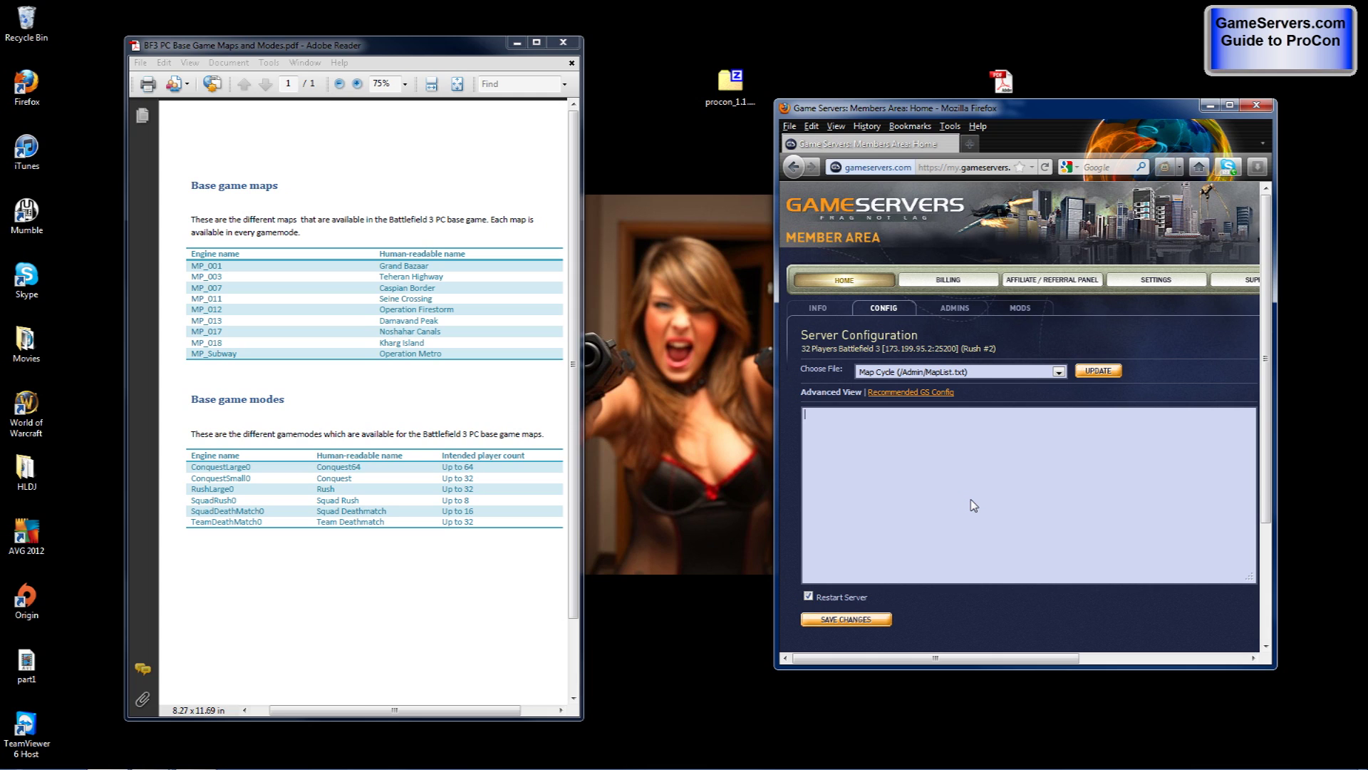
Step: Enter "MP_Subway ConquestLarge0 2" as the first map cycle entry
type("MP")
type("_Su")
type("bway Con")
type("questLarge0")
type(" 2")
Step: Add the map cycle entry "MP_Subway ConquestSmall0 2", separated from the first entry by a blank line
type("MP_")
type("Subwa")
type("y Conquest")
type("Sma")
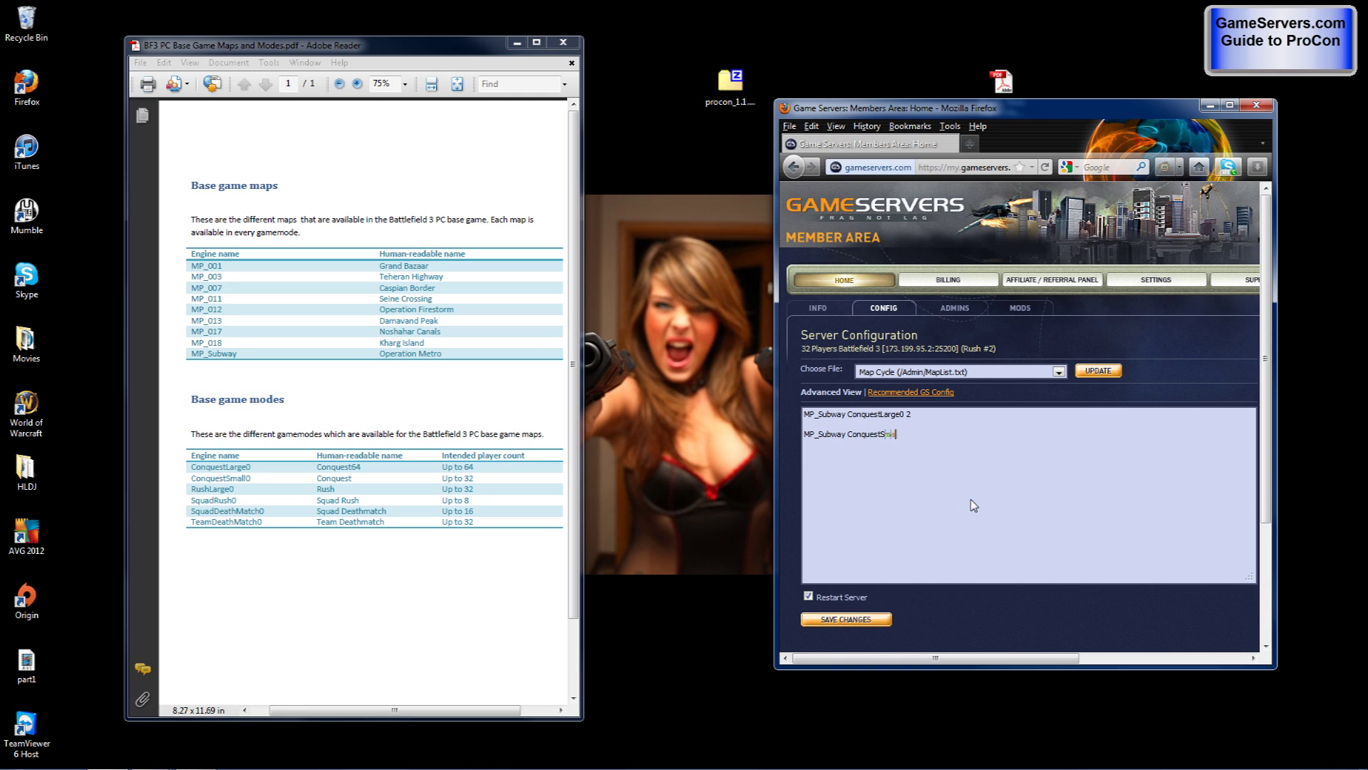
type("ll0 2")
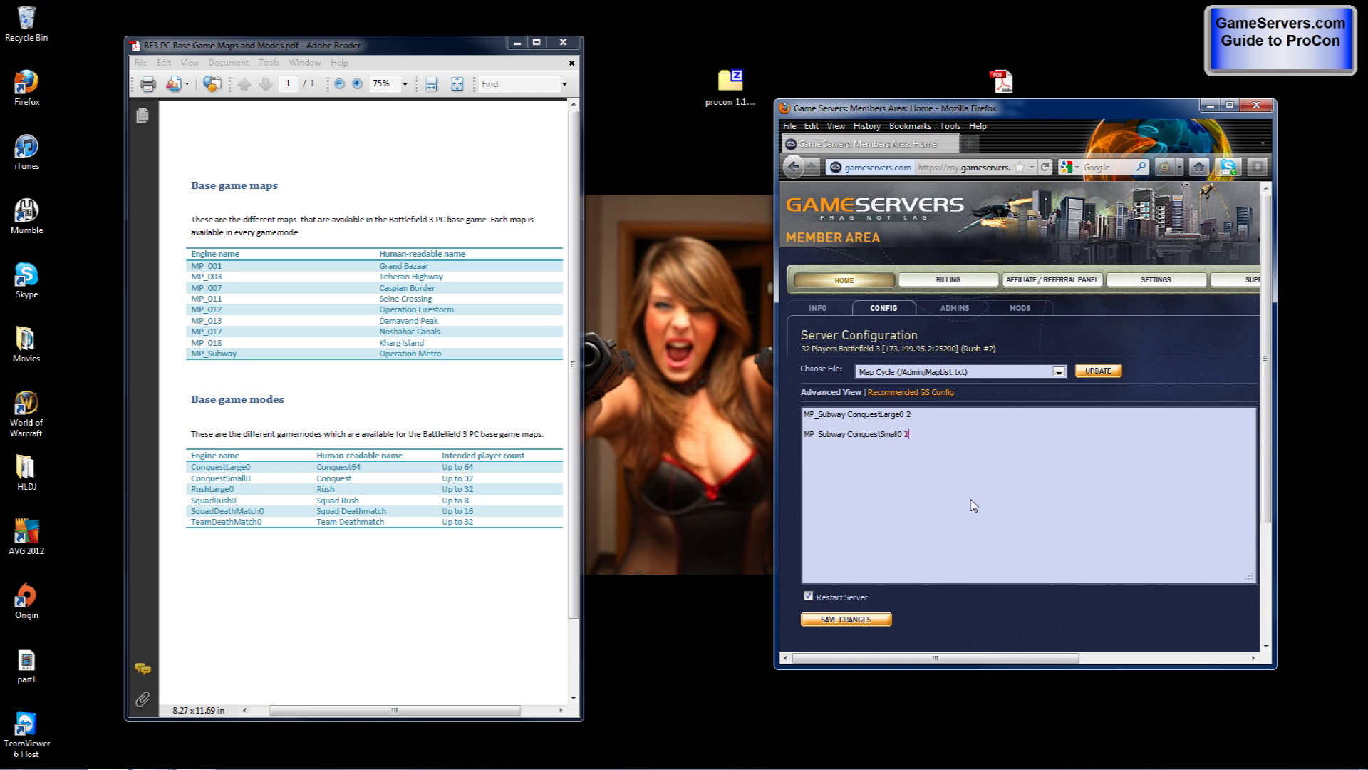